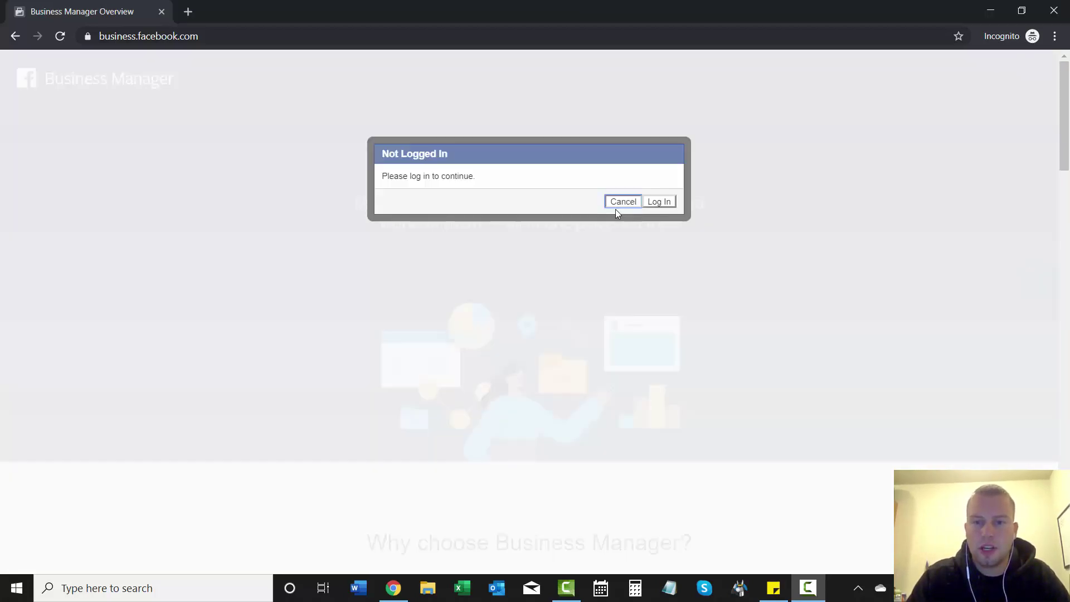
- Cancel the Not Logged In notice to reveal the Business Manager overview page
{"action": "left_click", "coordinate": [617, 206]}
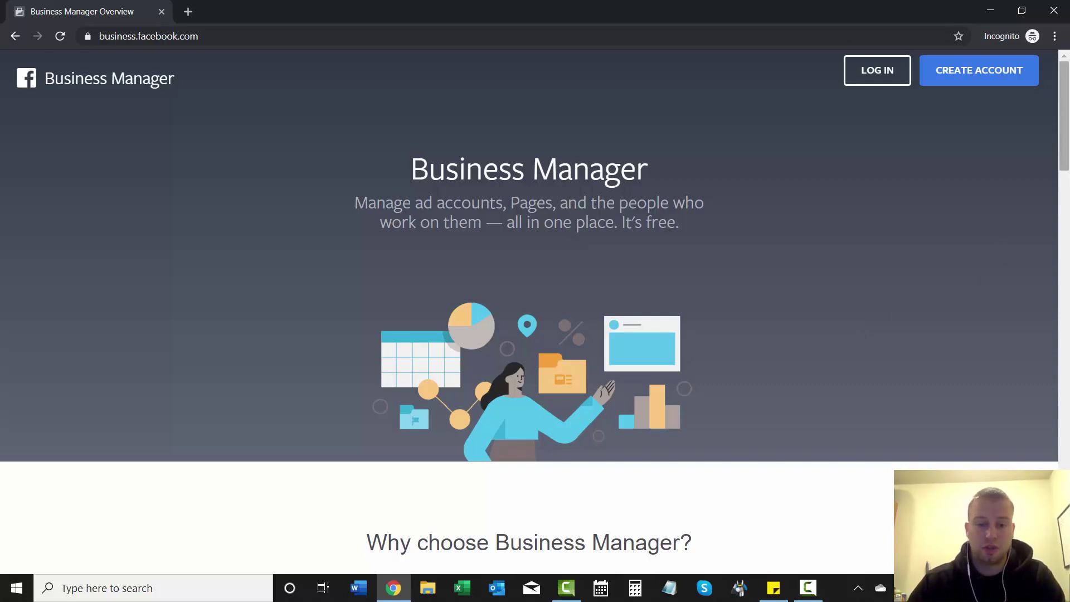
- Scroll through the landing page and highlight its tagline
{"action": "scroll", "coordinate": [935, 271], "scroll_direction": "down", "scroll_amount": 1}
{"action": "scroll", "coordinate": [935, 272], "scroll_direction": "up", "scroll_amount": 1}
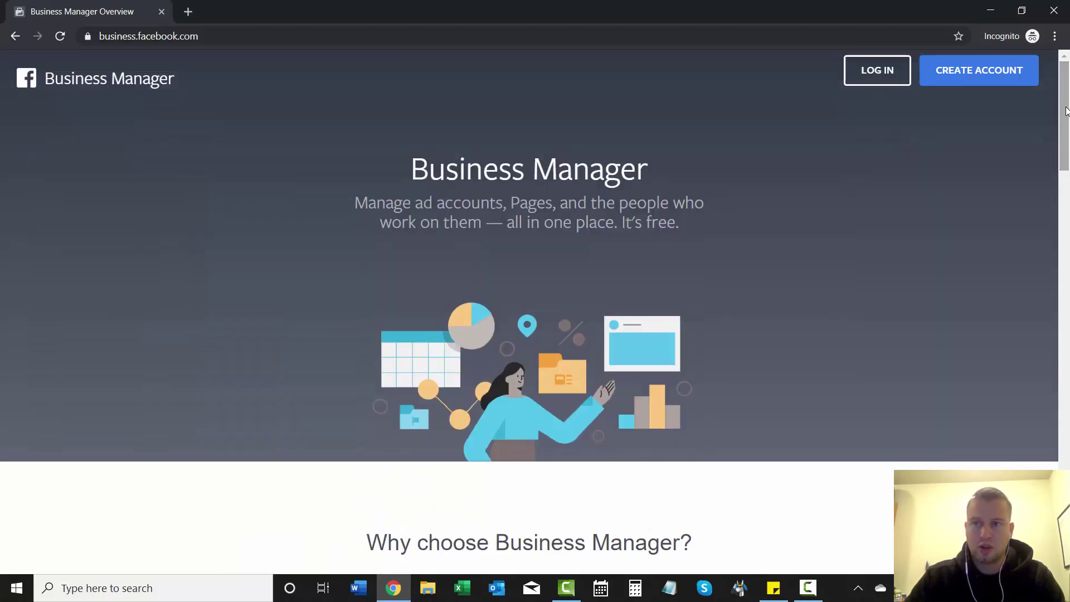
{"action": "scroll", "coordinate": [1052, 139], "scroll_direction": "down", "scroll_amount": 1}
{"action": "scroll", "coordinate": [1052, 138], "scroll_direction": "up", "scroll_amount": 1}
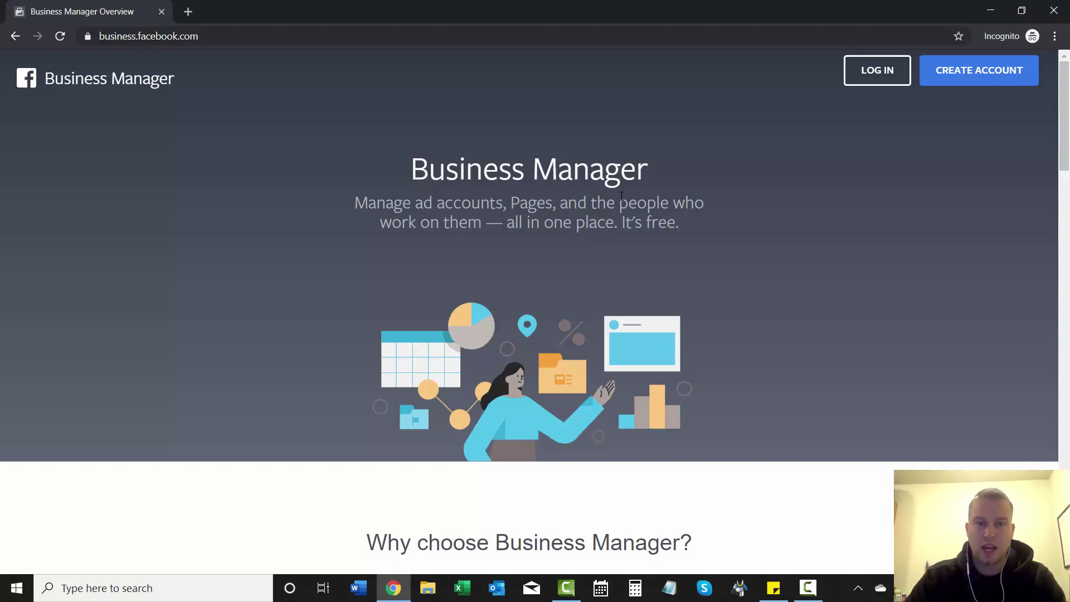
{"action": "left_click_drag", "start_coordinate": [355, 204], "coordinate": [490, 204]}
{"action": "left_click", "coordinate": [498, 204]}
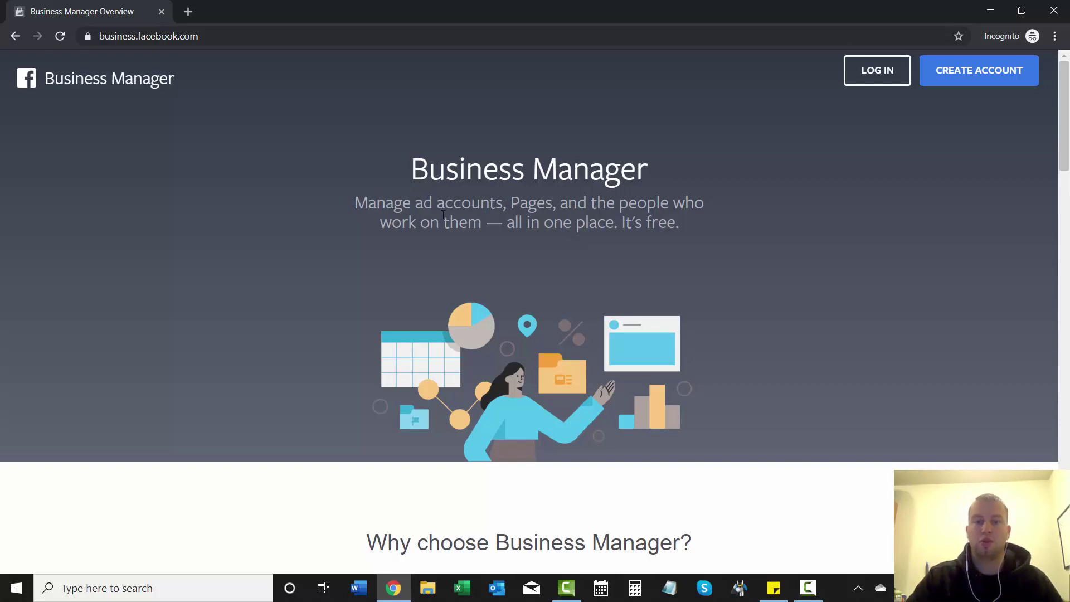
{"action": "left_click_drag", "start_coordinate": [1064, 124], "coordinate": [1069, 200]}
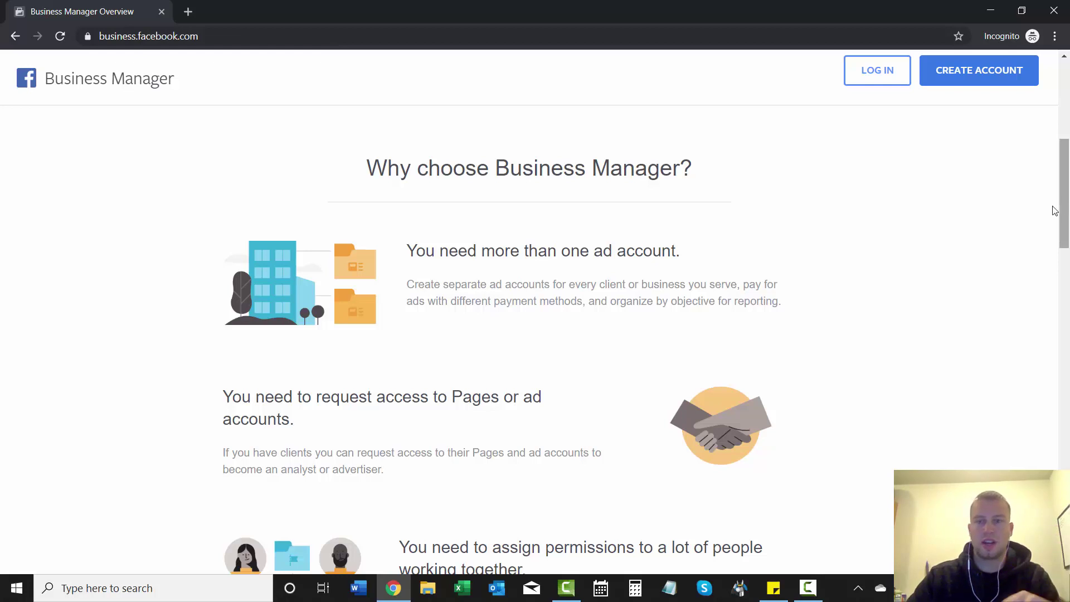
{"action": "left_click_drag", "start_coordinate": [1069, 191], "coordinate": [1068, 200]}
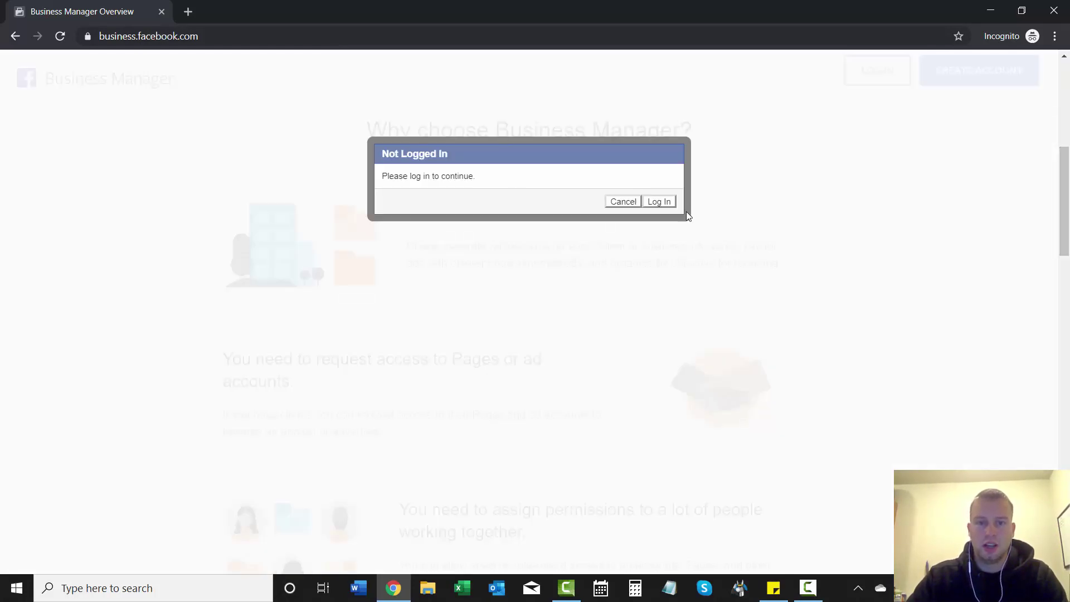
- Dismiss the not-logged-in notice again and review the 'Why choose Business Manager?' section
{"action": "left_click", "coordinate": [625, 203]}
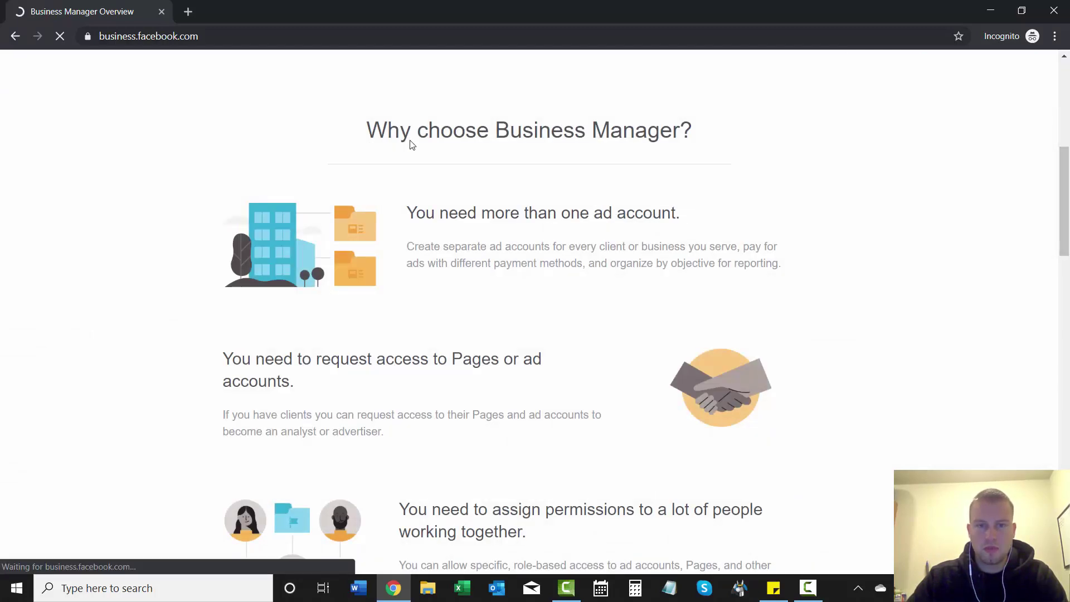
{"action": "left_click_drag", "start_coordinate": [378, 137], "coordinate": [667, 134]}
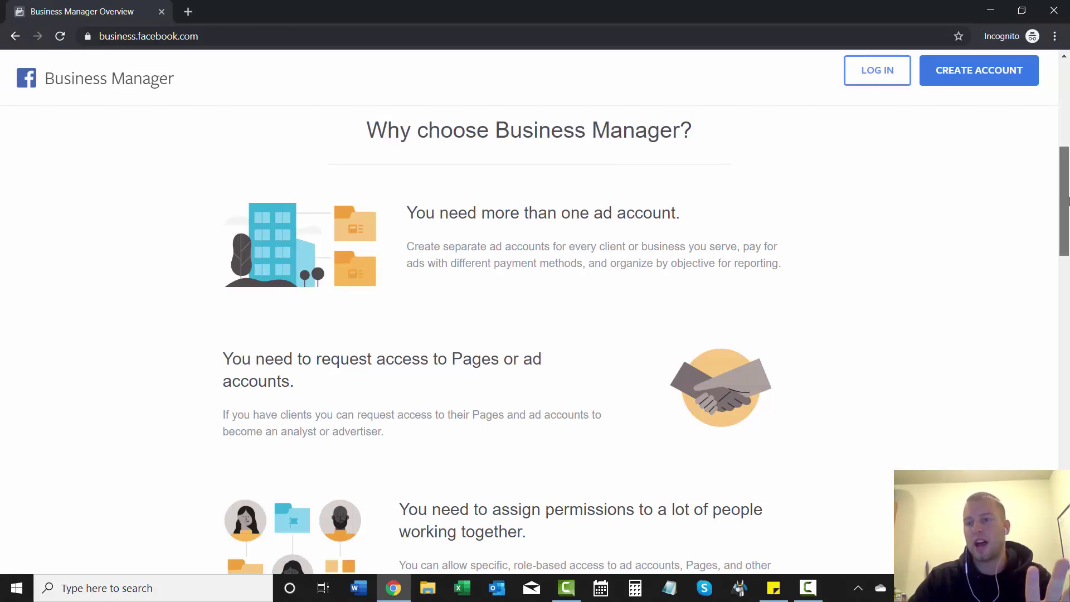
{"action": "left_click_drag", "start_coordinate": [1069, 201], "coordinate": [1069, 246]}
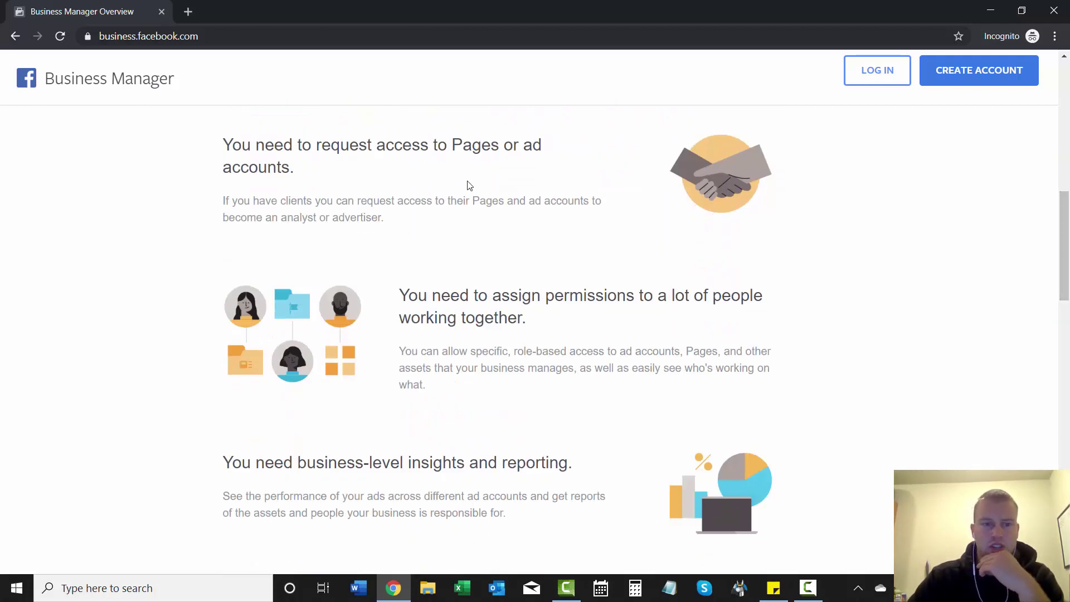
{"action": "left_click_drag", "start_coordinate": [1065, 247], "coordinate": [1064, 105]}
- Go through Create Account to the Facebook login, then return to the top of the signed-in overview
{"action": "left_click", "coordinate": [967, 66]}
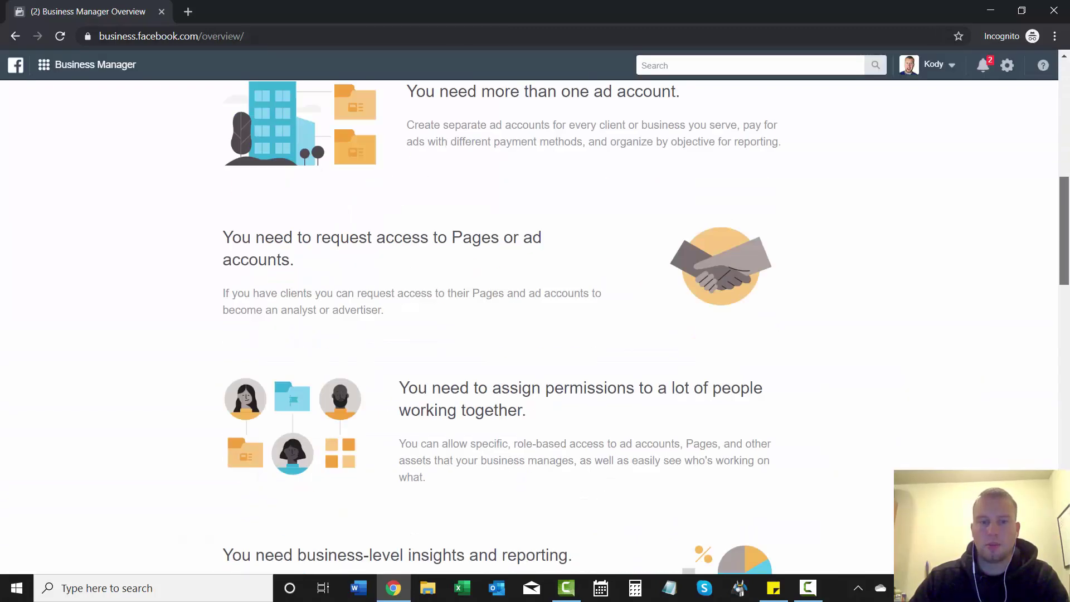
{"action": "scroll", "coordinate": [535, 279], "scroll_direction": "up", "scroll_amount": 8}
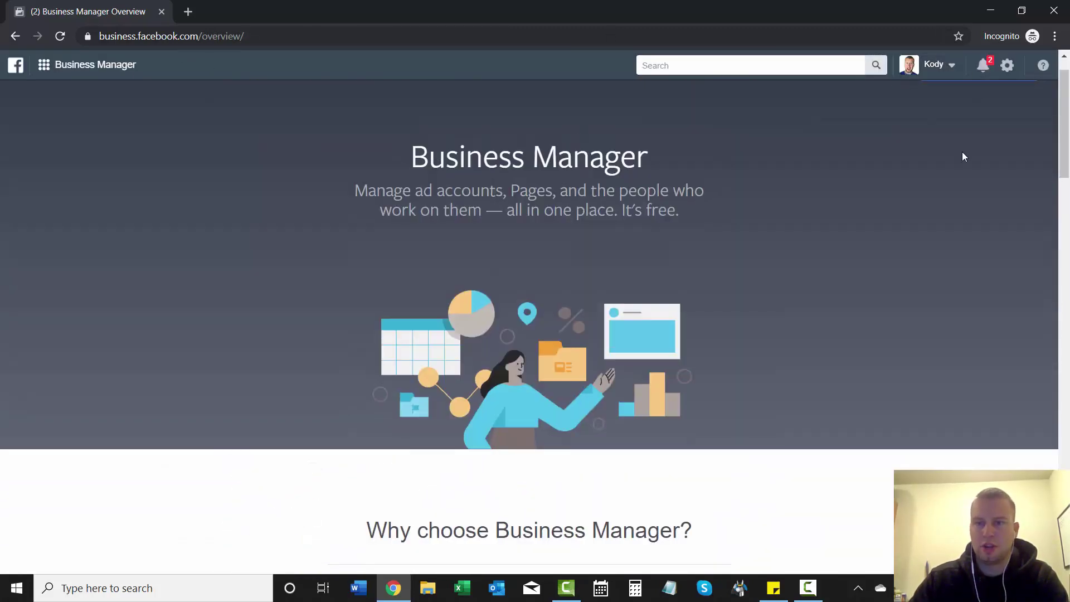
- Start a new Business Manager account named 'Kody Knows 2nd' and move to the business e-mail field
{"action": "left_click", "coordinate": [963, 110]}
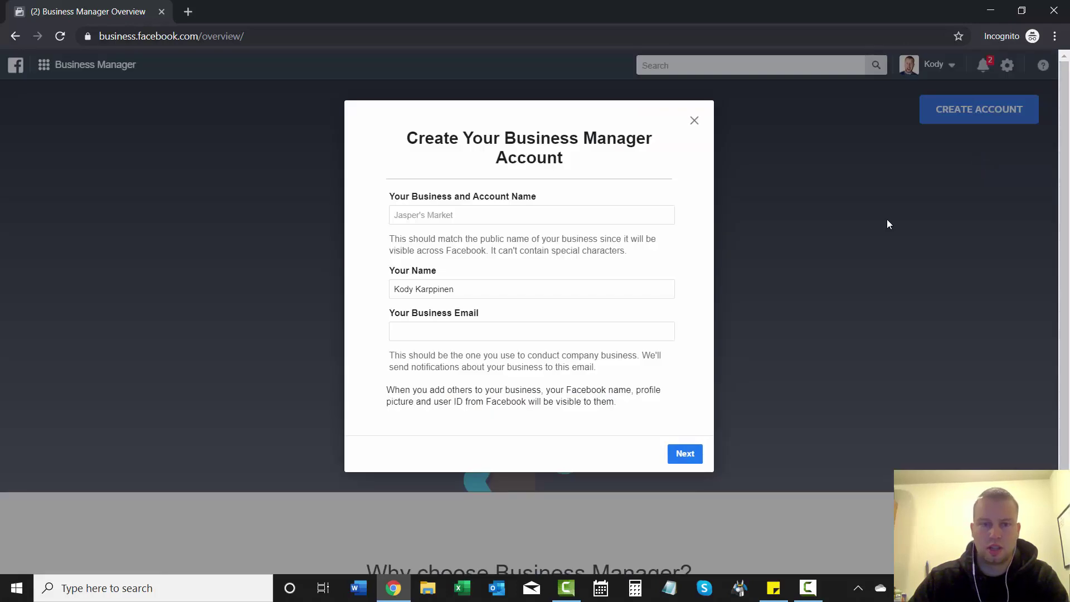
{"action": "left_click", "coordinate": [510, 215]}
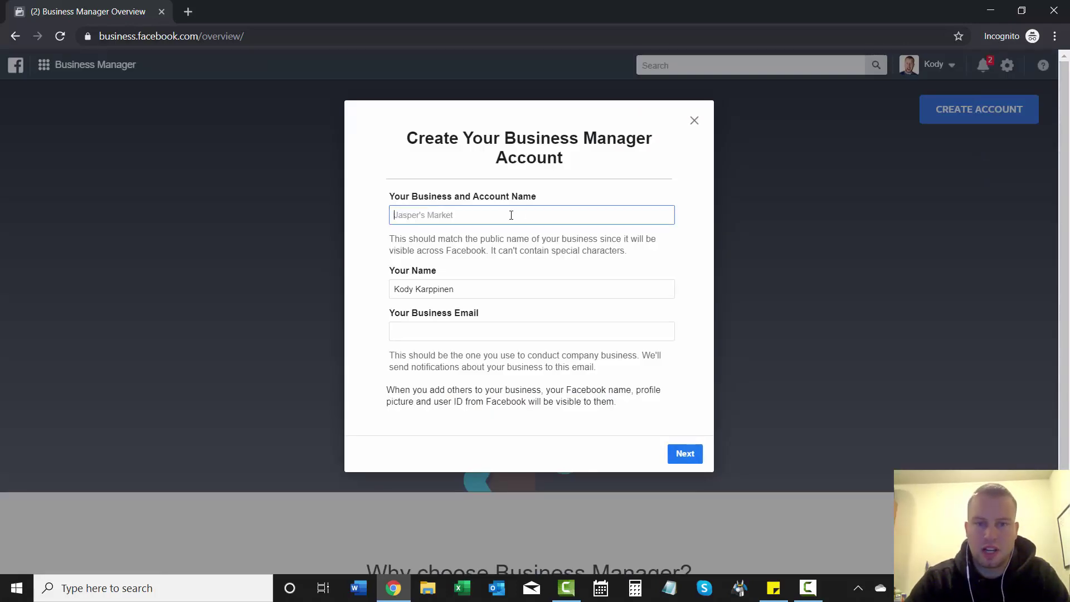
{"action": "type", "text": "Kod"}
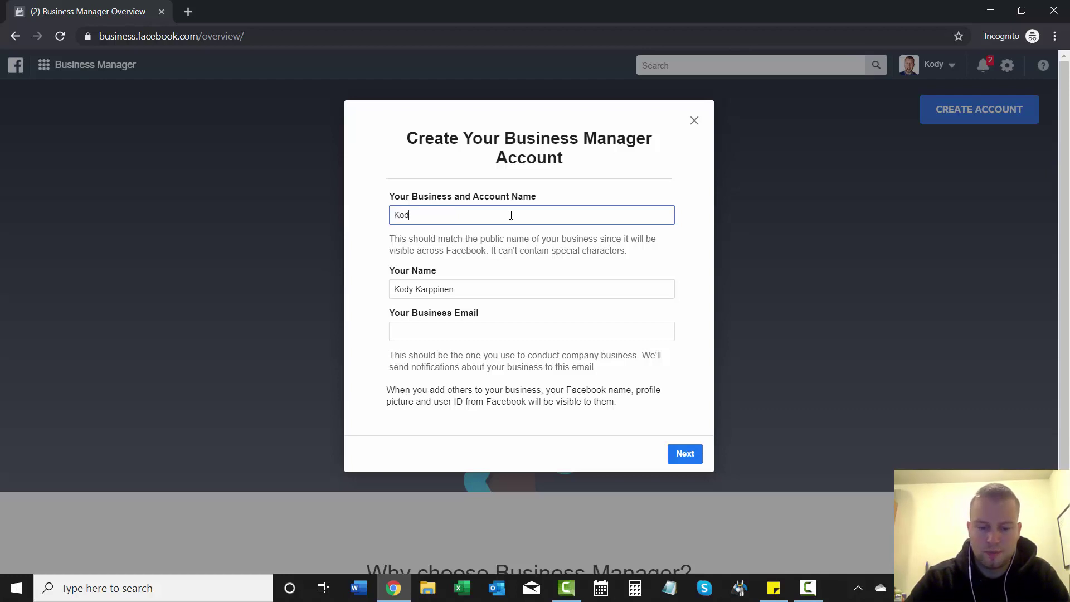
{"action": "type", "text": "y Knows 2nd"}
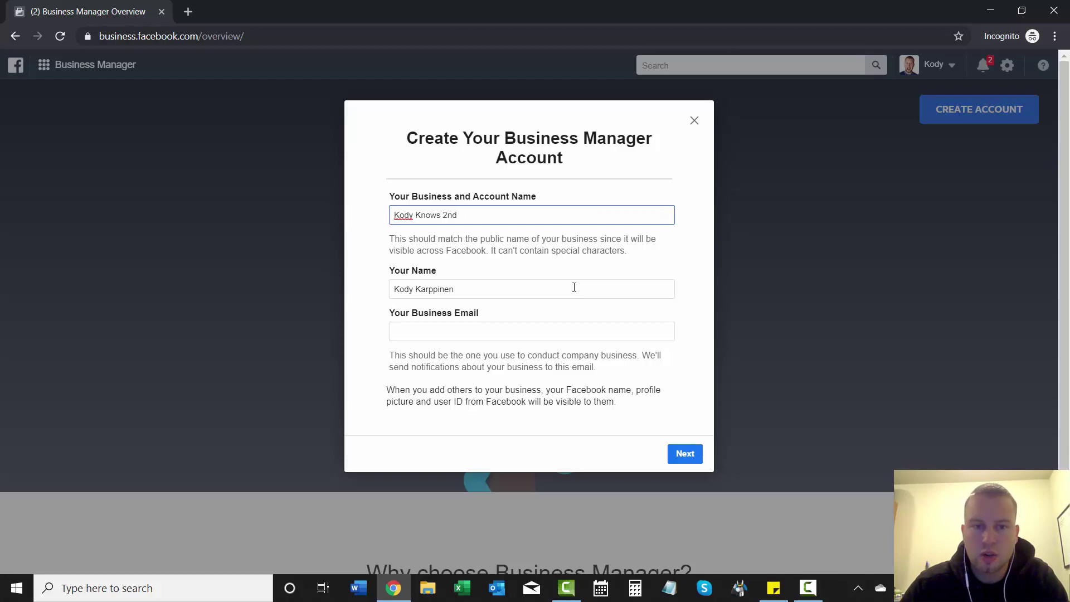
{"action": "left_click", "coordinate": [539, 325]}
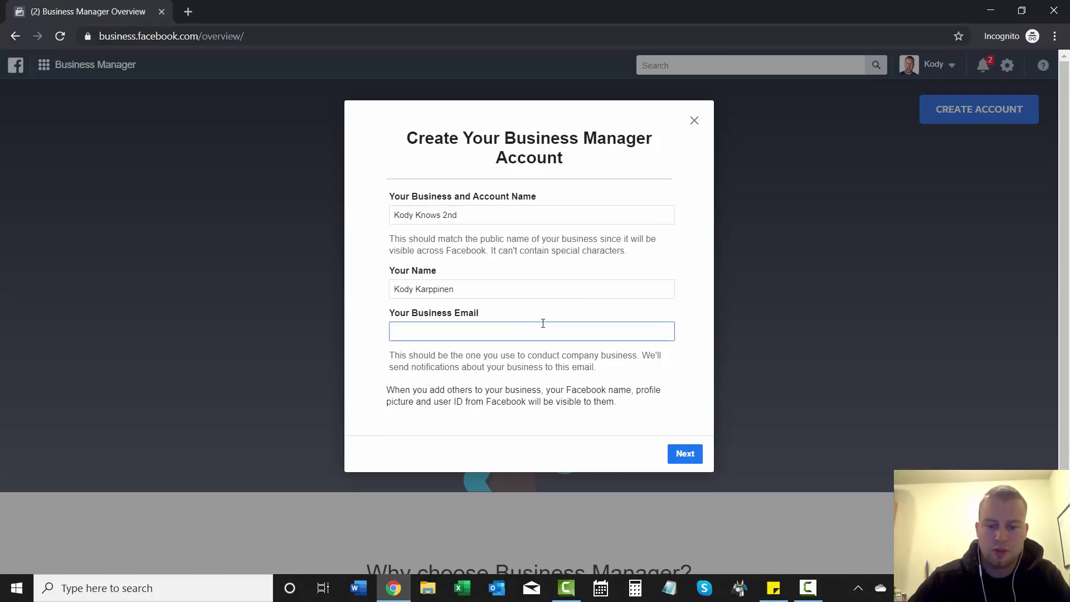
- Advance to the business details form and choose the business's country
{"action": "left_click", "coordinate": [685, 454]}
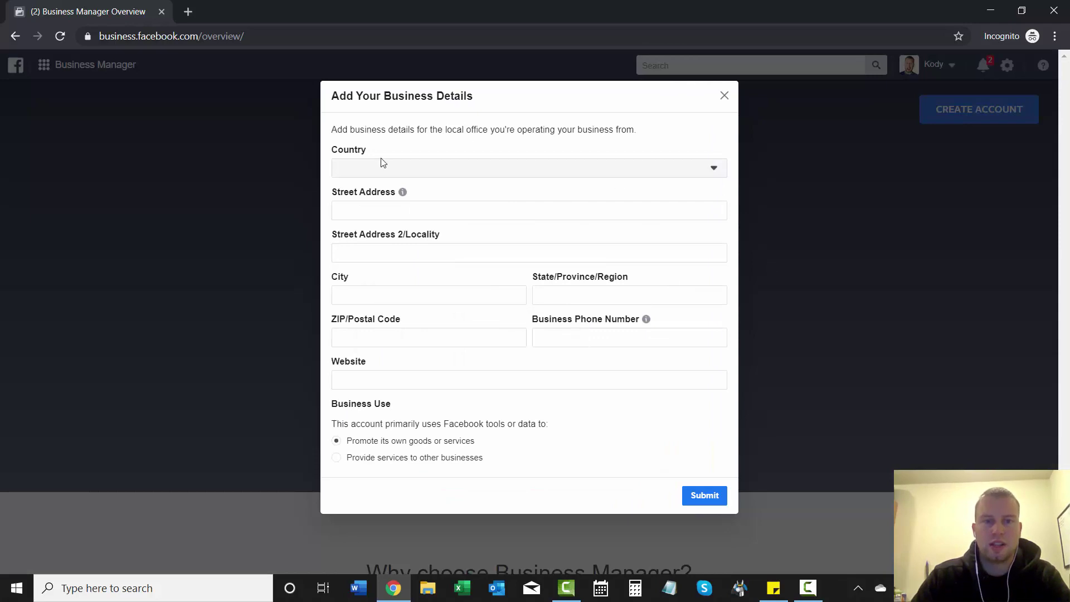
{"action": "left_click", "coordinate": [479, 180]}
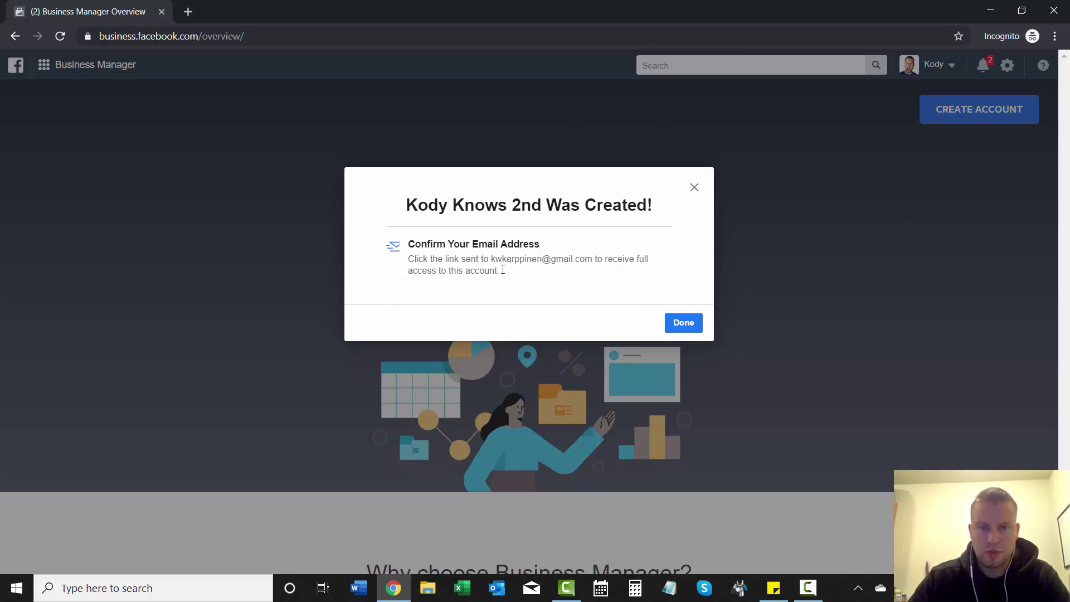
- Close the creation confirmation, open the Kody Knows 2nd home and add the Page
{"action": "left_click", "coordinate": [690, 329]}
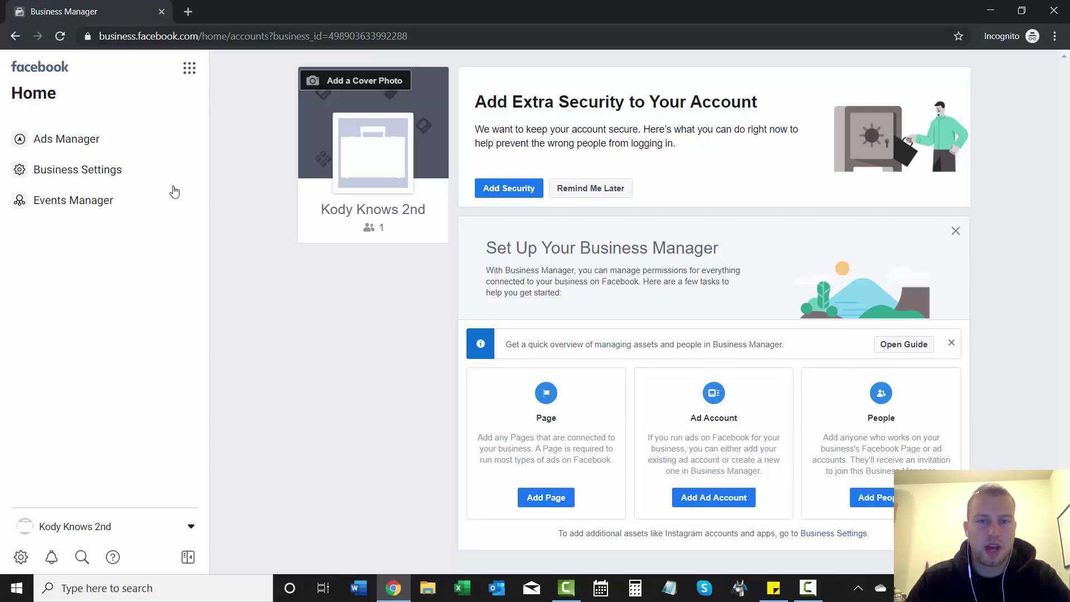
{"action": "left_click", "coordinate": [707, 508]}
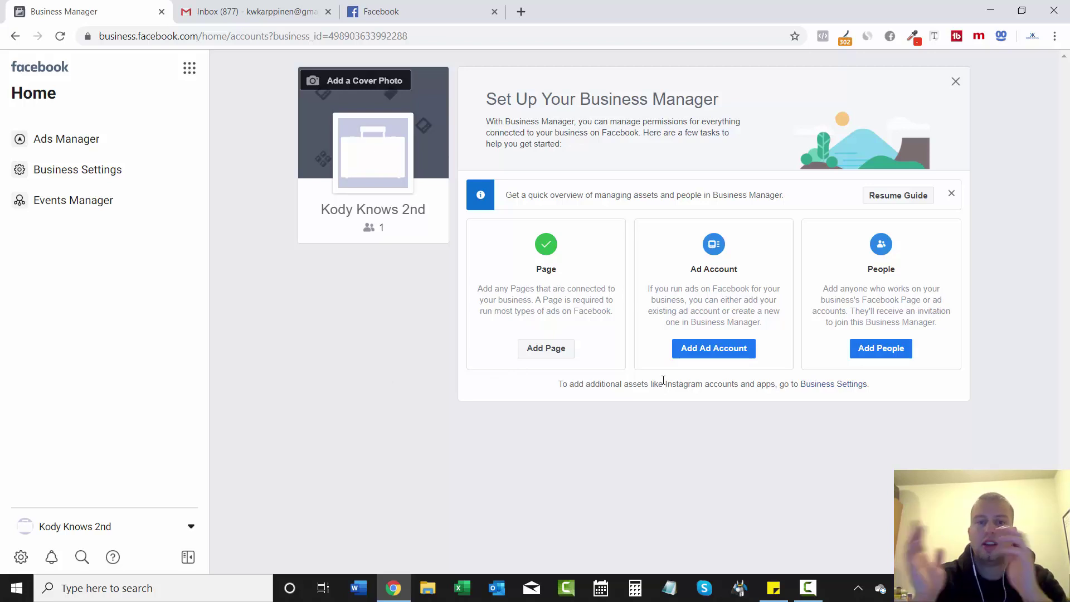
{"action": "left_click", "coordinate": [561, 350]}
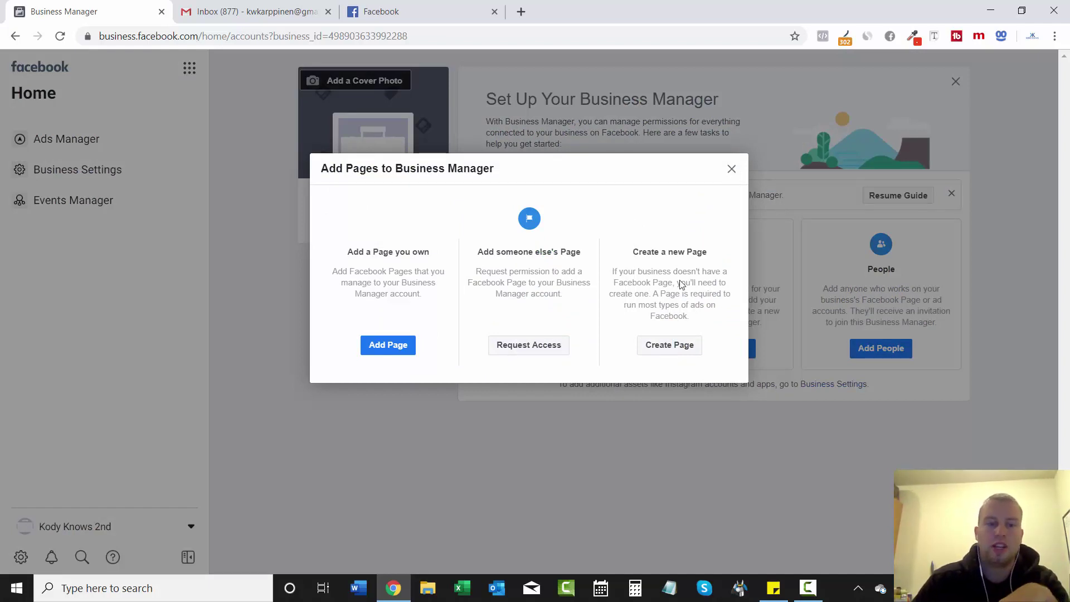
{"action": "left_click", "coordinate": [385, 345]}
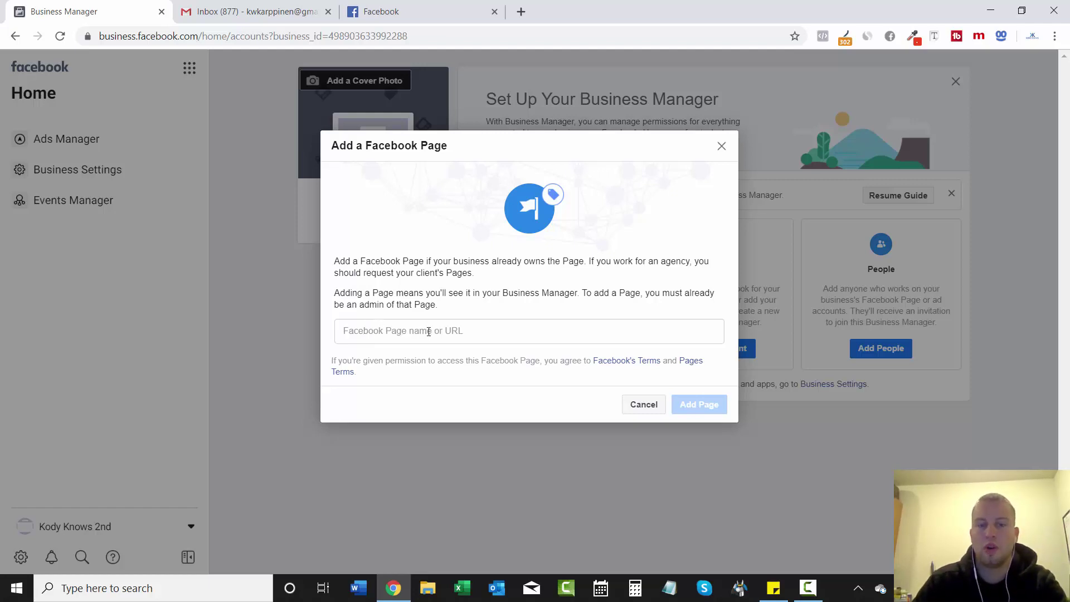
{"action": "left_click", "coordinate": [722, 146]}
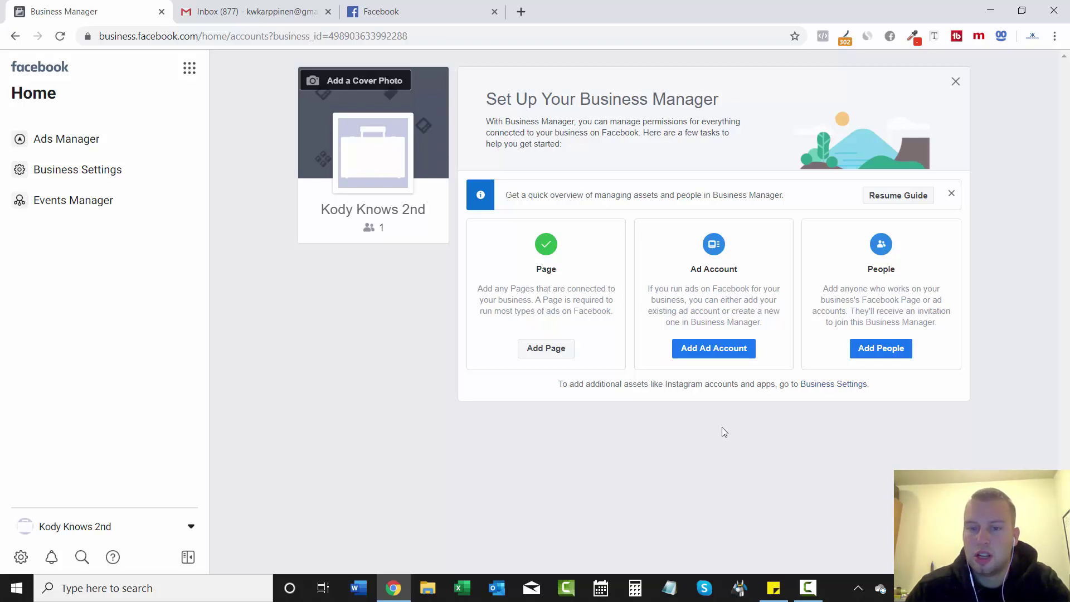
- Create a brand-new ad account named 'YouTube Tutorials'
{"action": "left_click", "coordinate": [716, 349]}
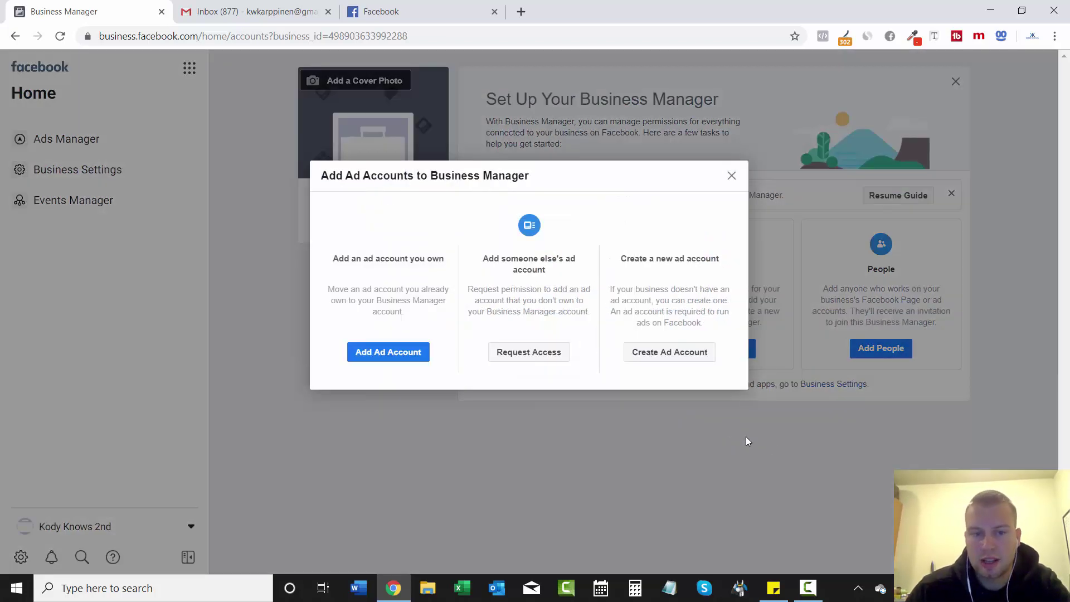
{"action": "left_click", "coordinate": [696, 356]}
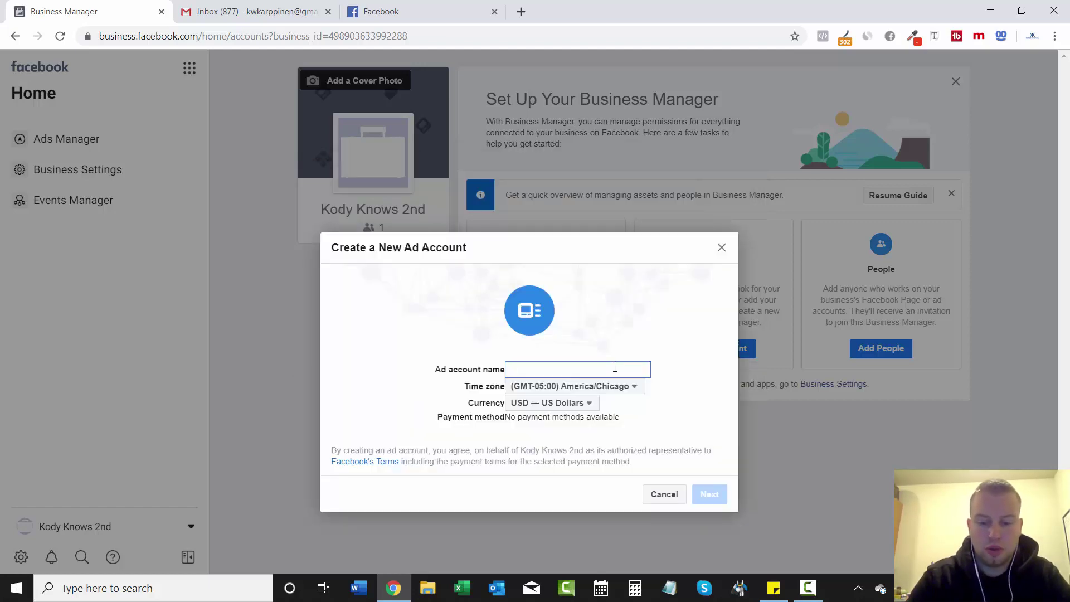
{"action": "type", "text": "YouTube Tutoria"}
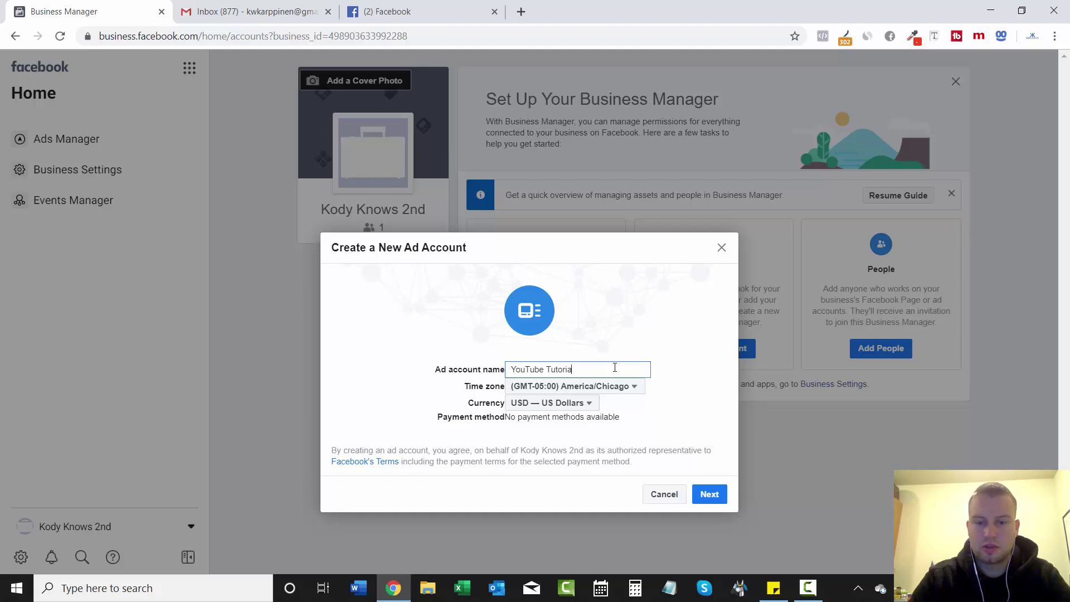
{"action": "type", "text": "ls"}
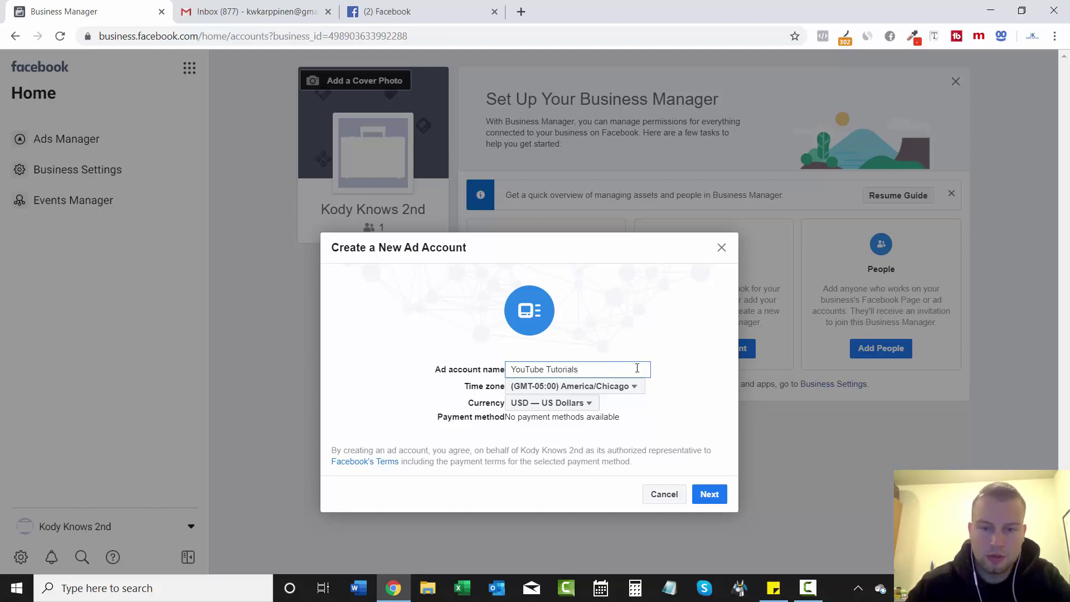
- Keep the America/Chicago time zone and USD currency, then proceed to the next setup step
{"action": "left_click", "coordinate": [639, 385]}
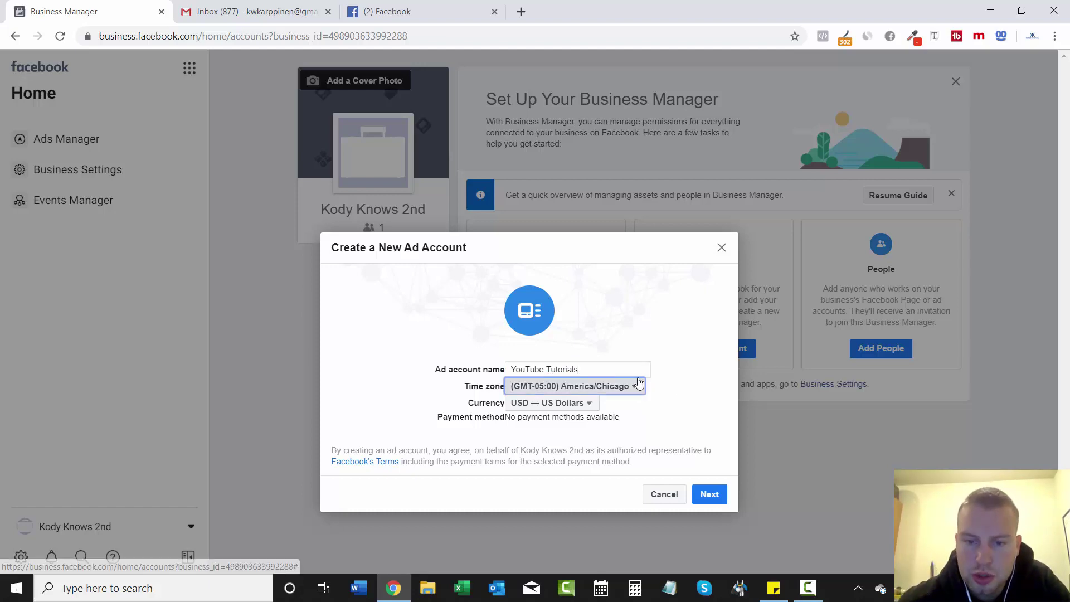
{"action": "left_click", "coordinate": [383, 380]}
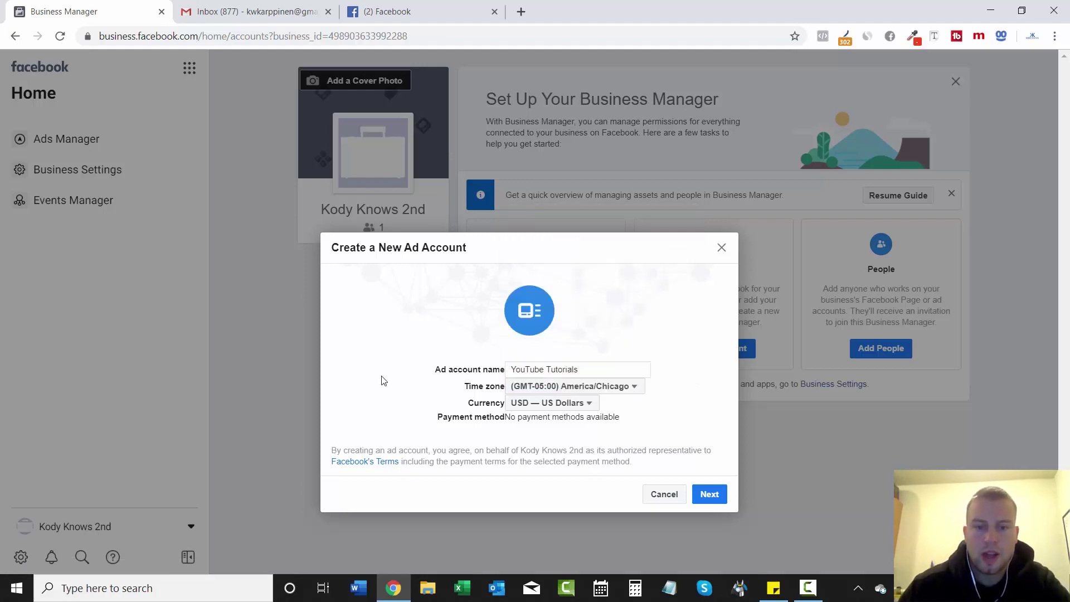
{"action": "left_click", "coordinate": [574, 408]}
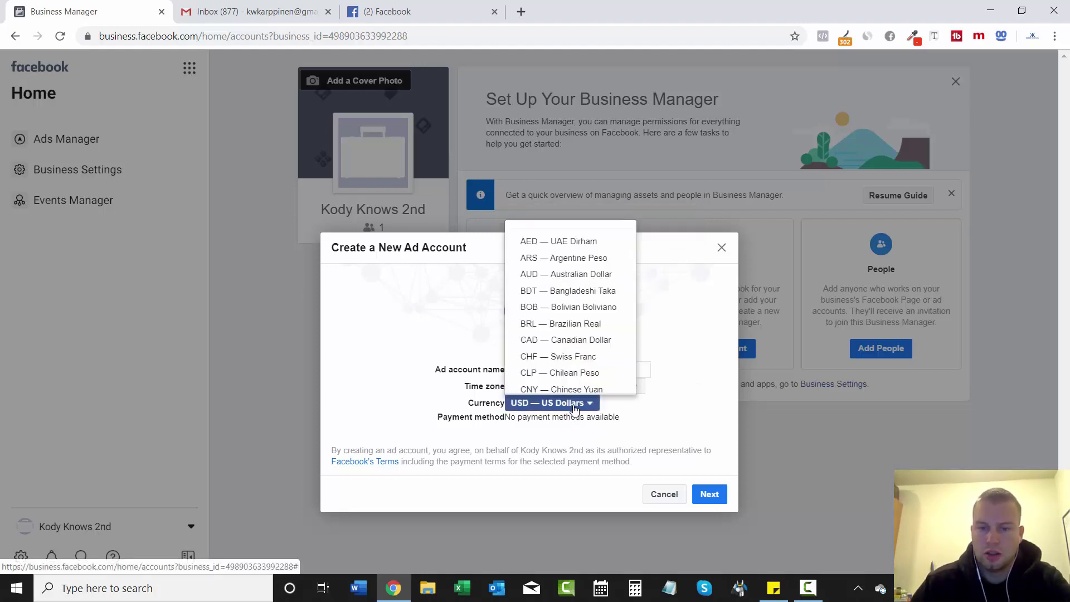
{"action": "left_click", "coordinate": [413, 324]}
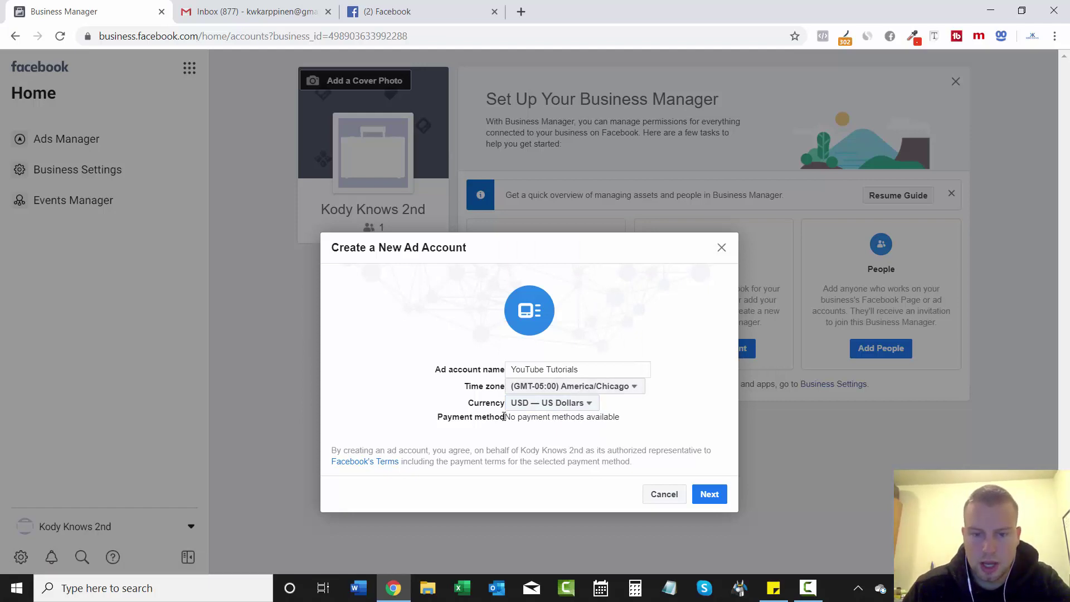
{"action": "left_click_drag", "start_coordinate": [504, 418], "coordinate": [635, 427]}
{"action": "left_click", "coordinate": [635, 426]}
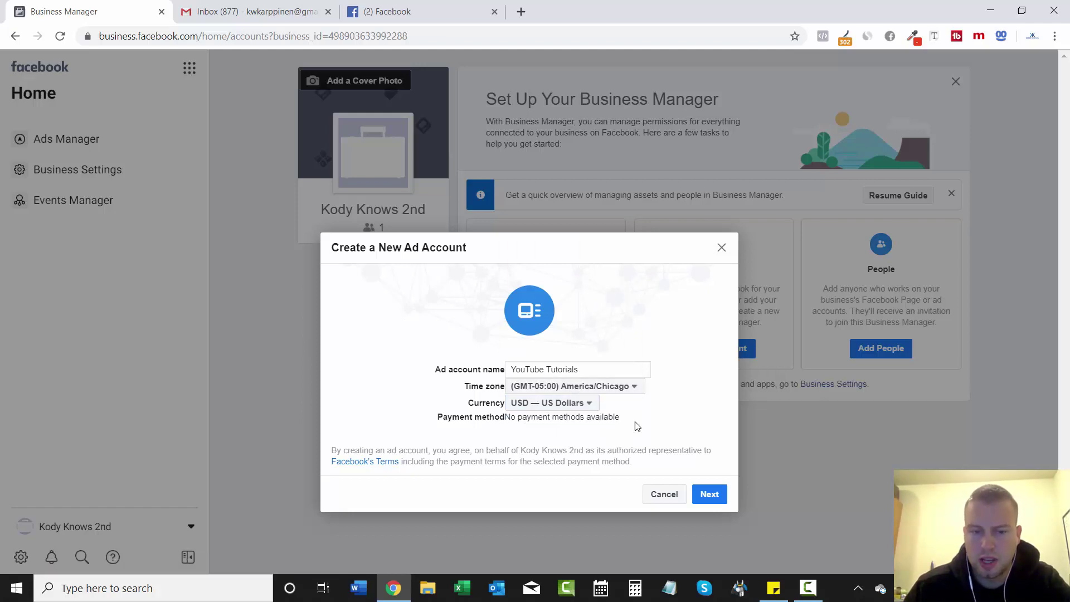
{"action": "left_click", "coordinate": [717, 494]}
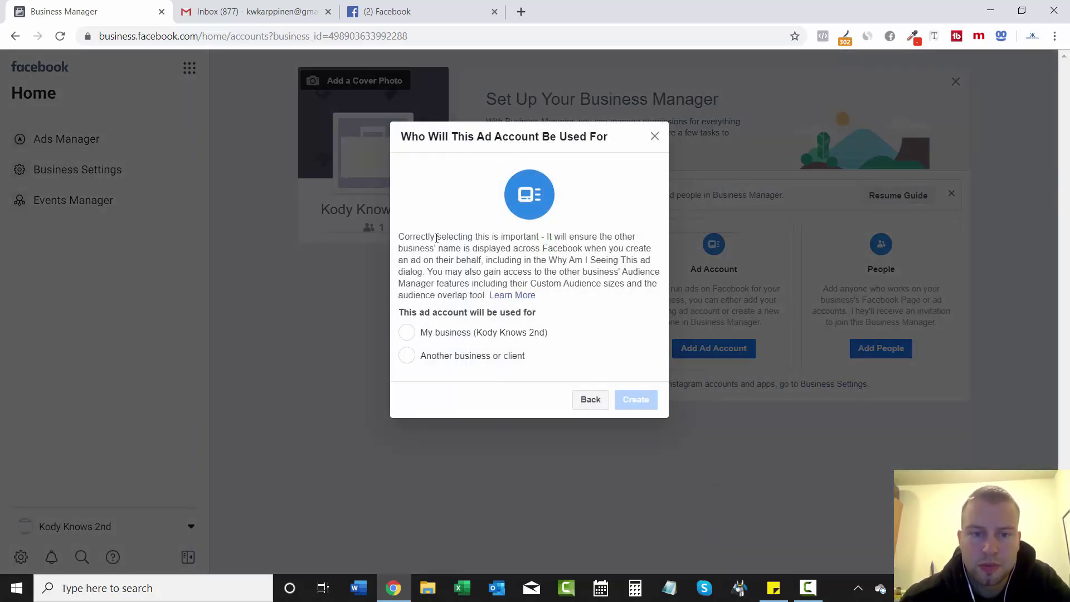
- Read the usage notes, set the ad account for My business (Kody Knows 2nd), and create it
{"action": "left_click_drag", "start_coordinate": [437, 238], "coordinate": [543, 241]}
{"action": "left_click", "coordinate": [551, 235]}
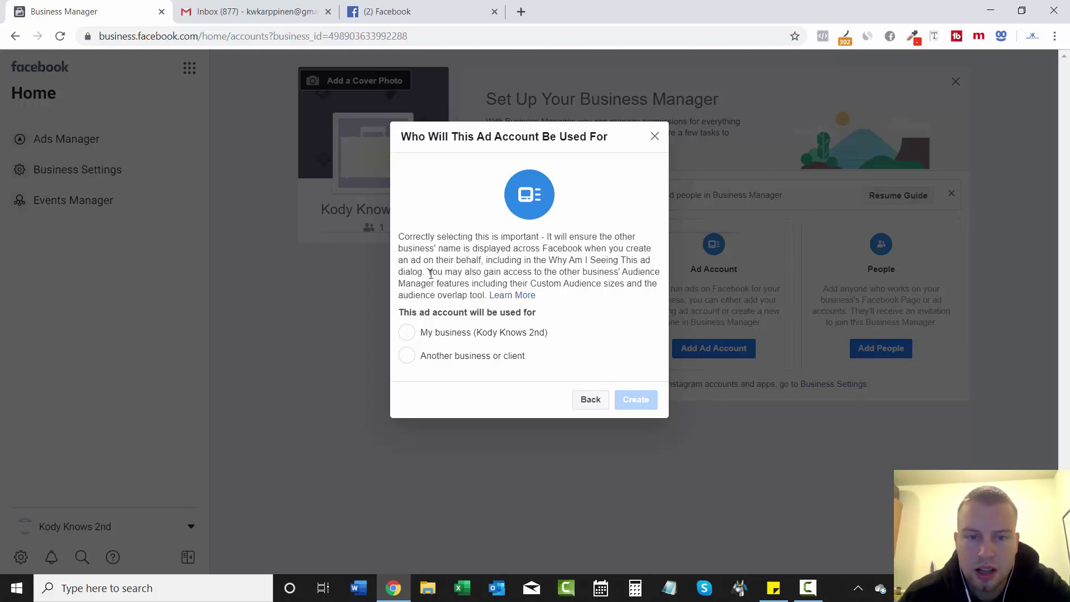
{"action": "left_click_drag", "start_coordinate": [437, 269], "coordinate": [562, 260]}
{"action": "left_click", "coordinate": [604, 276]}
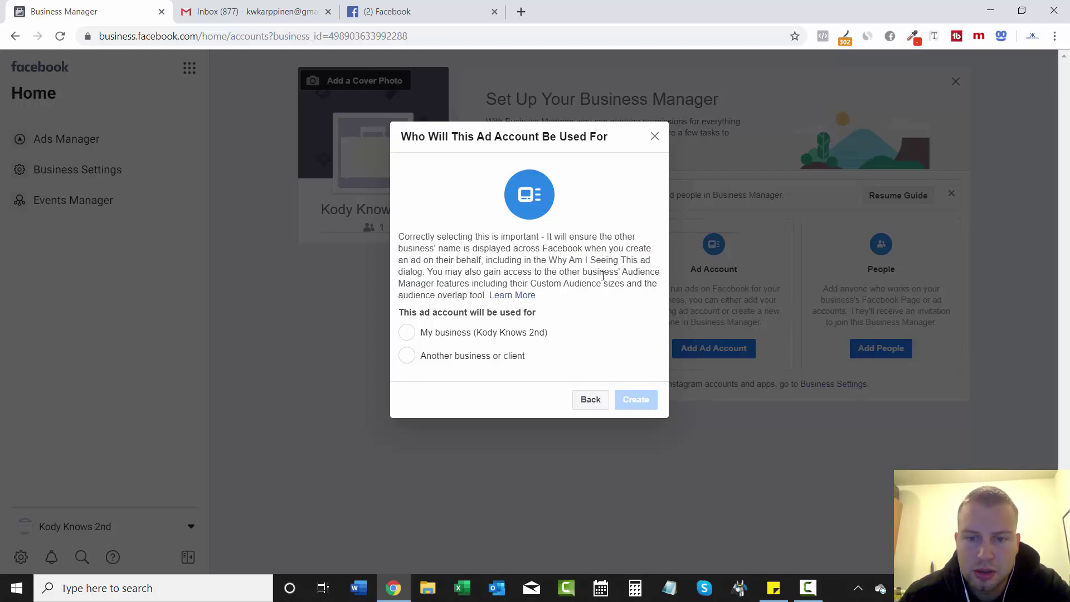
{"action": "left_click_drag", "start_coordinate": [437, 285], "coordinate": [551, 286]}
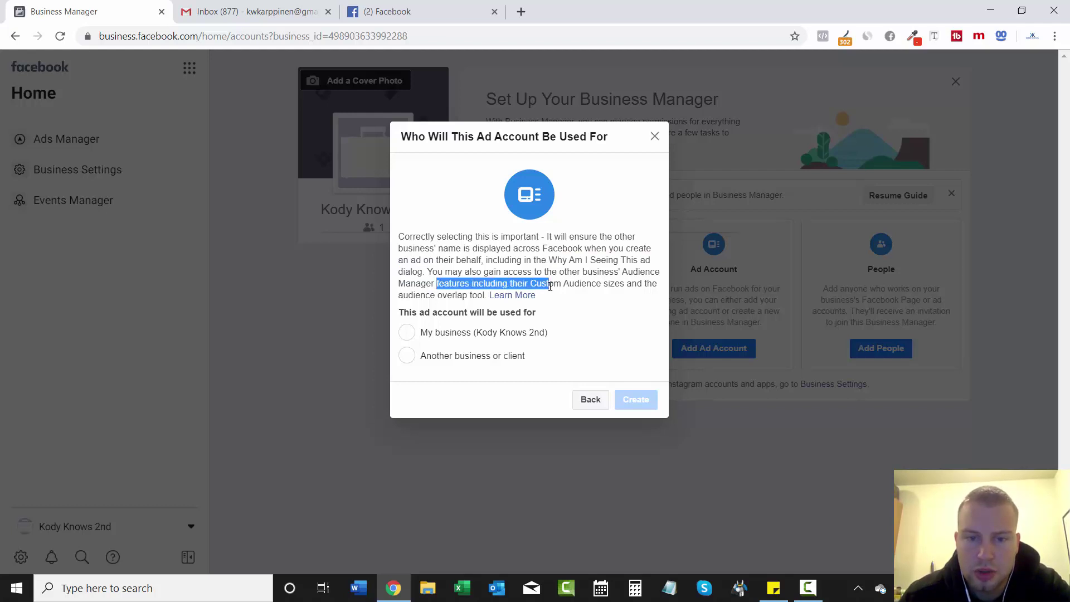
{"action": "left_click", "coordinate": [476, 285]}
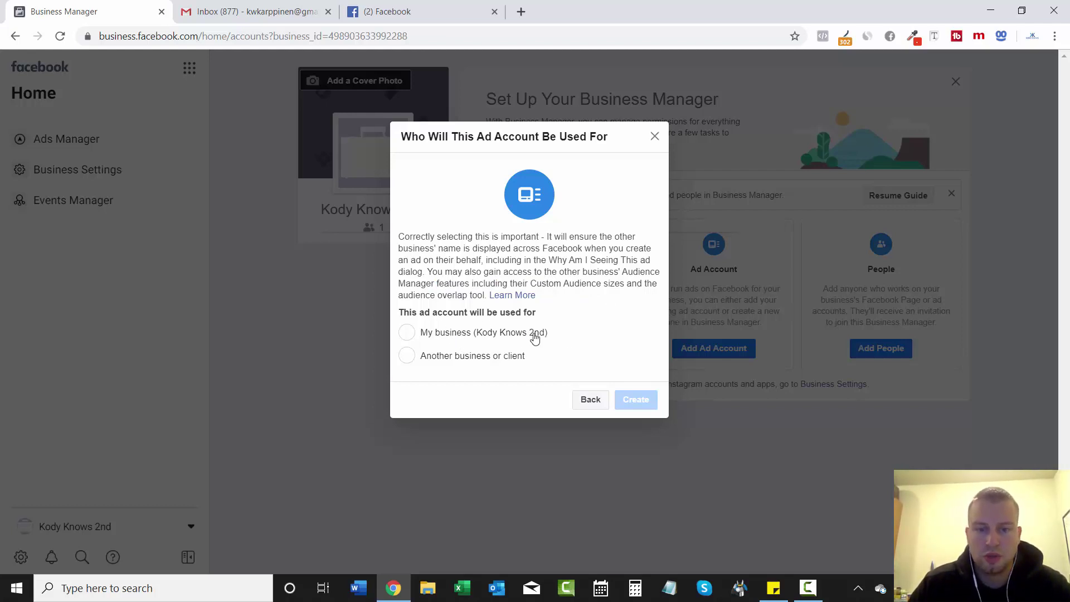
{"action": "left_click", "coordinate": [464, 338]}
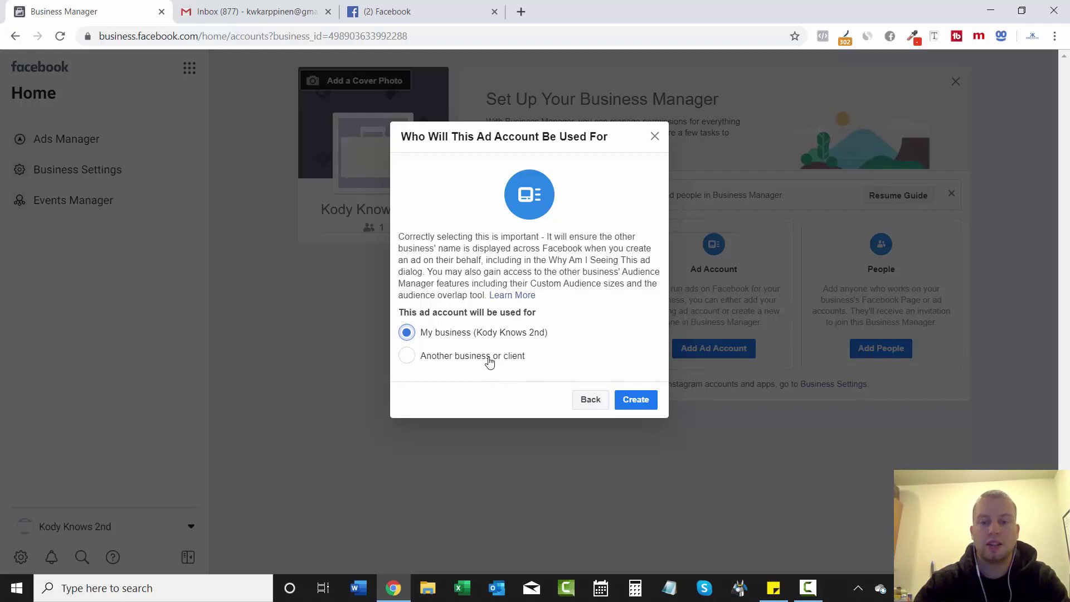
{"action": "left_click", "coordinate": [645, 402]}
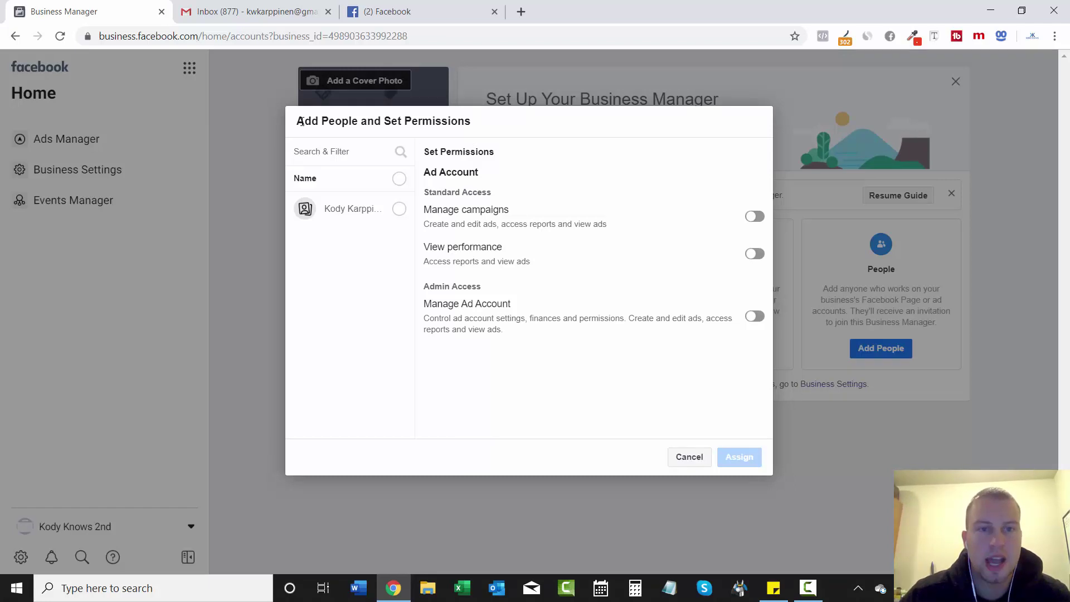
- Assign the listed person Manage campaigns and Manage Ad Account permissions
{"action": "left_click_drag", "start_coordinate": [301, 121], "coordinate": [441, 121]}
{"action": "left_click", "coordinate": [441, 121]}
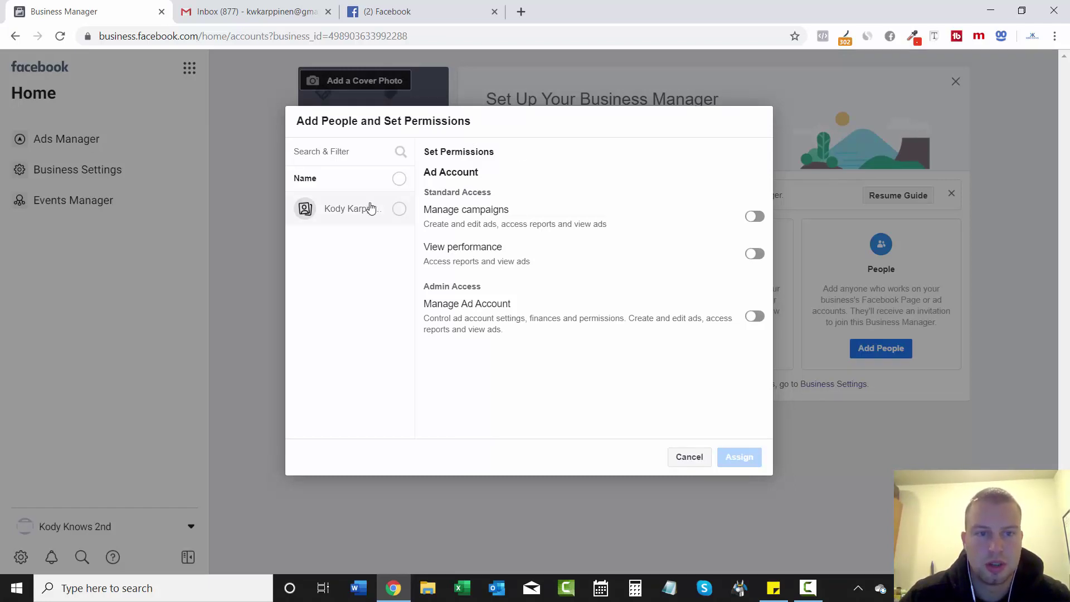
{"action": "left_click", "coordinate": [346, 221]}
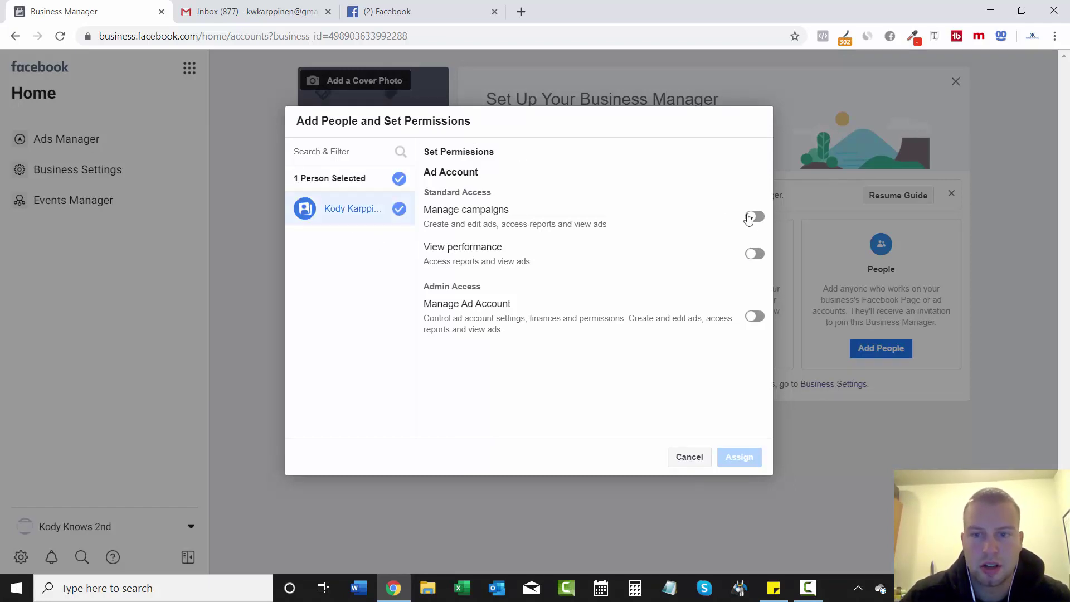
{"action": "left_click", "coordinate": [754, 217]}
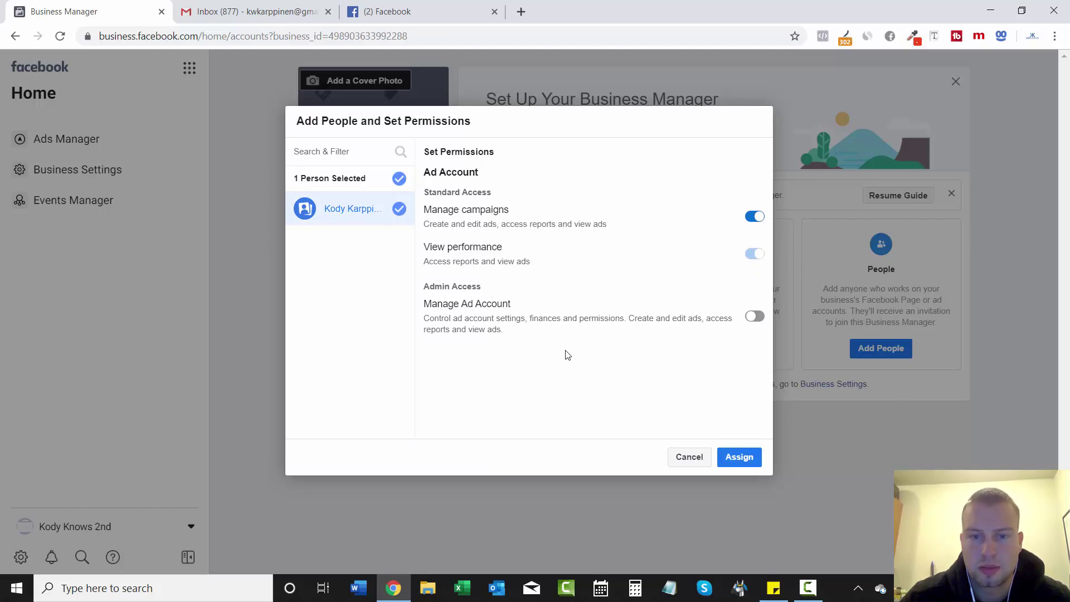
{"action": "left_click", "coordinate": [748, 321]}
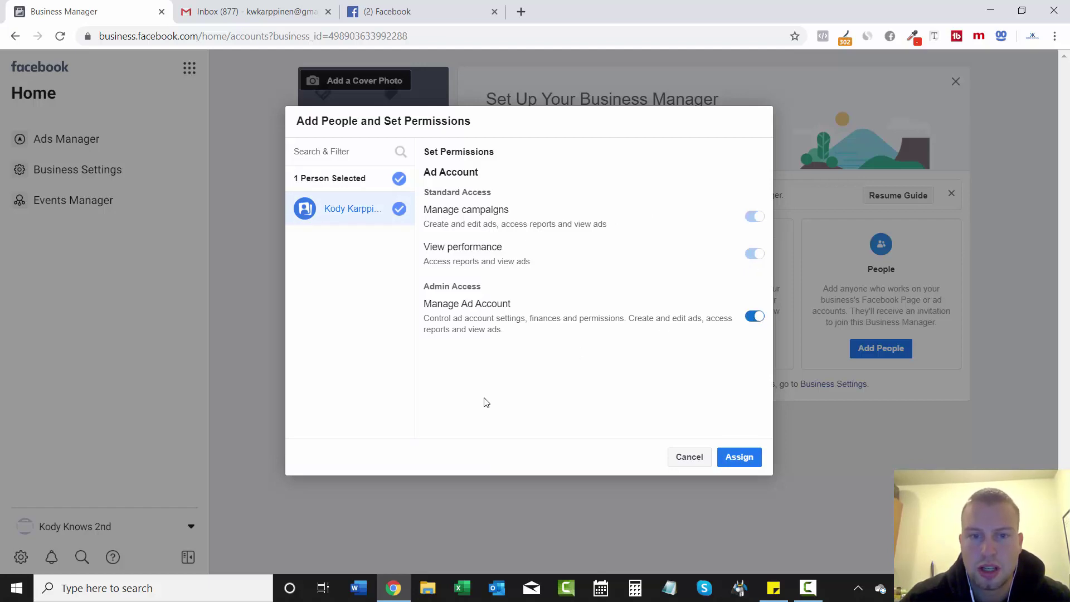
{"action": "left_click", "coordinate": [758, 460]}
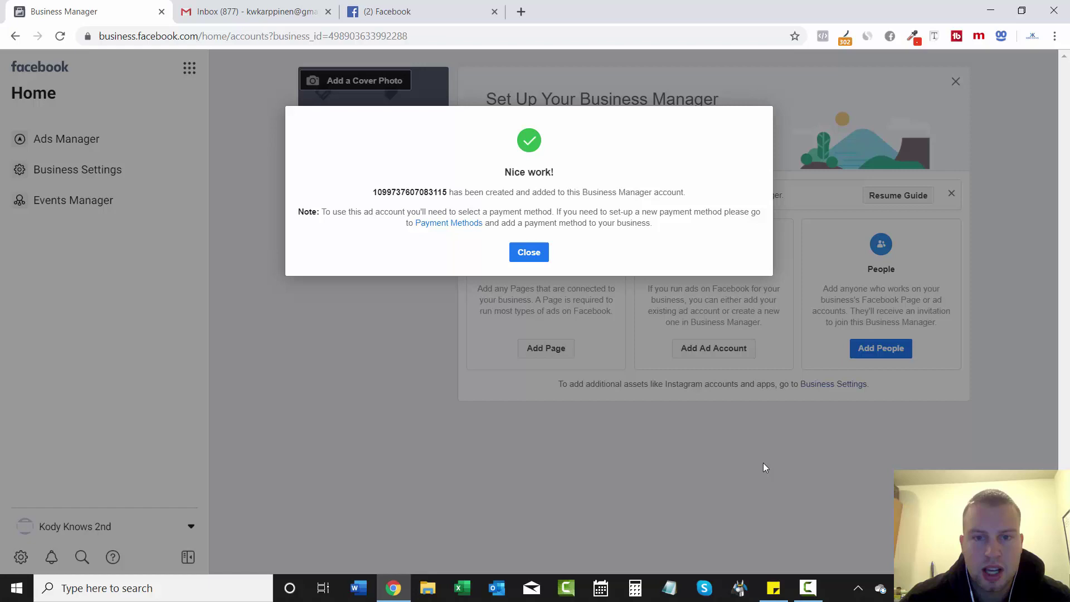
- Review the new ad account ID and payment note, then go to the business's payment methods
{"action": "left_click_drag", "start_coordinate": [374, 191], "coordinate": [448, 191]}
{"action": "left_click", "coordinate": [470, 192]}
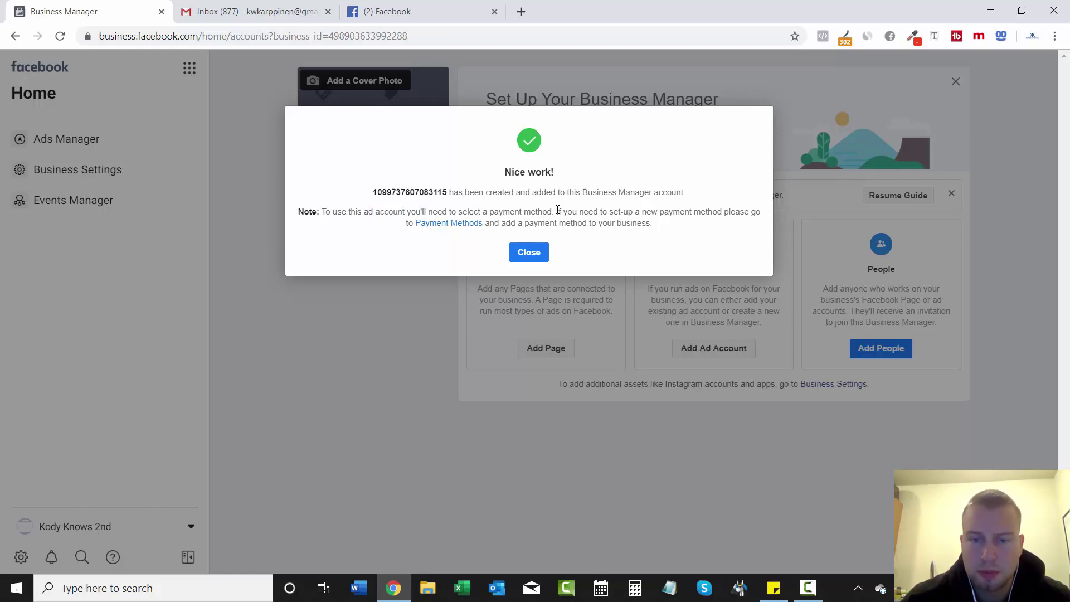
{"action": "left_click_drag", "start_coordinate": [558, 212], "coordinate": [649, 223]}
{"action": "left_click", "coordinate": [662, 225]}
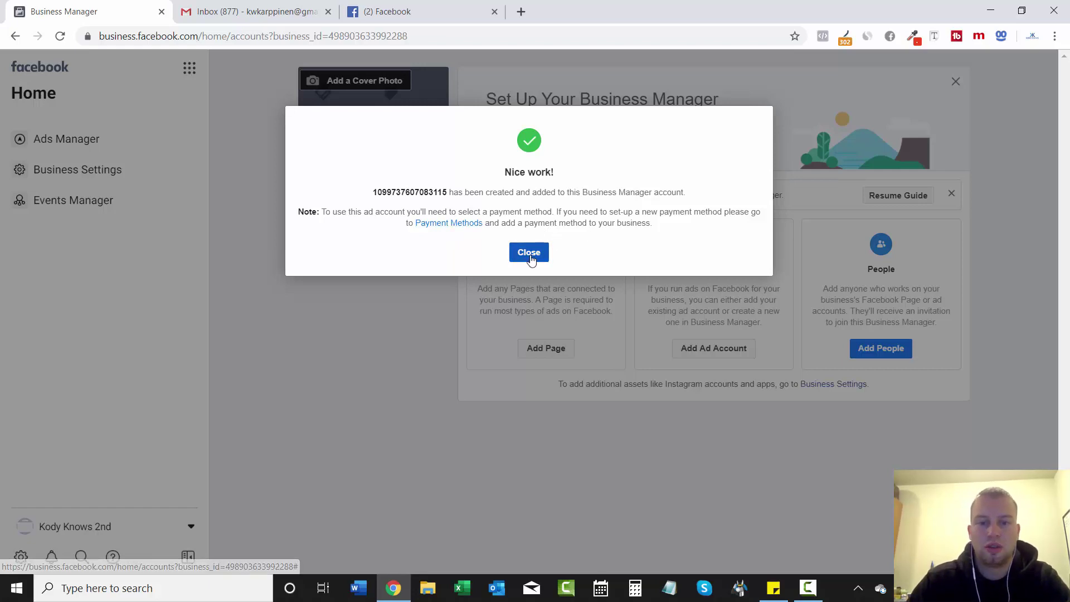
{"action": "left_click", "coordinate": [451, 227]}
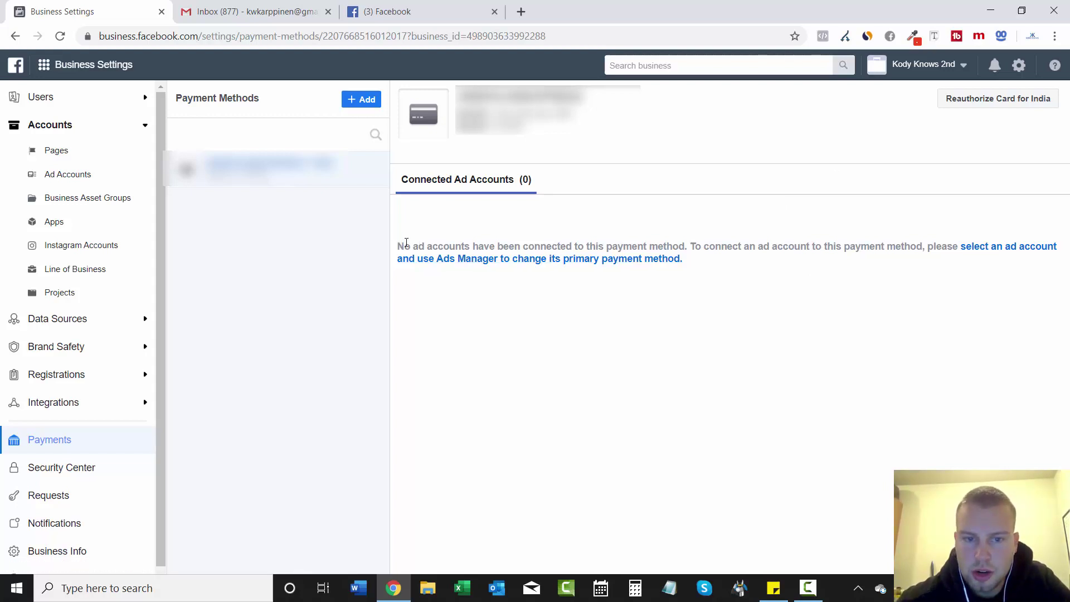
- Move from the empty payment methods list to the business's ad accounts and show more options for YouTube Tutorials
{"action": "left_click_drag", "start_coordinate": [406, 244], "coordinate": [937, 260]}
{"action": "left_click", "coordinate": [728, 237]}
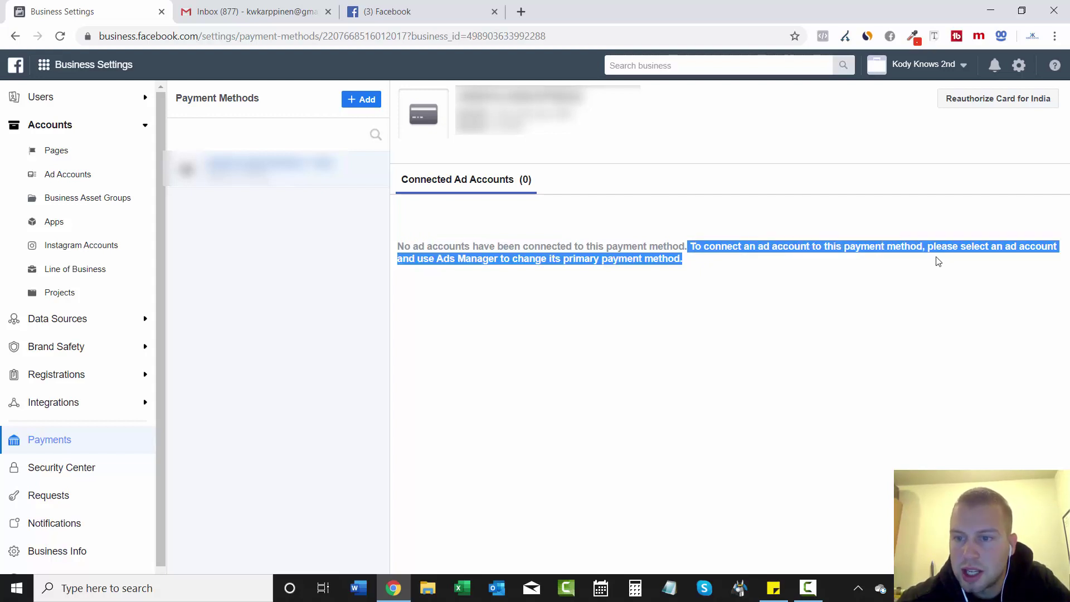
{"action": "left_click", "coordinate": [892, 248]}
{"action": "left_click", "coordinate": [995, 246]}
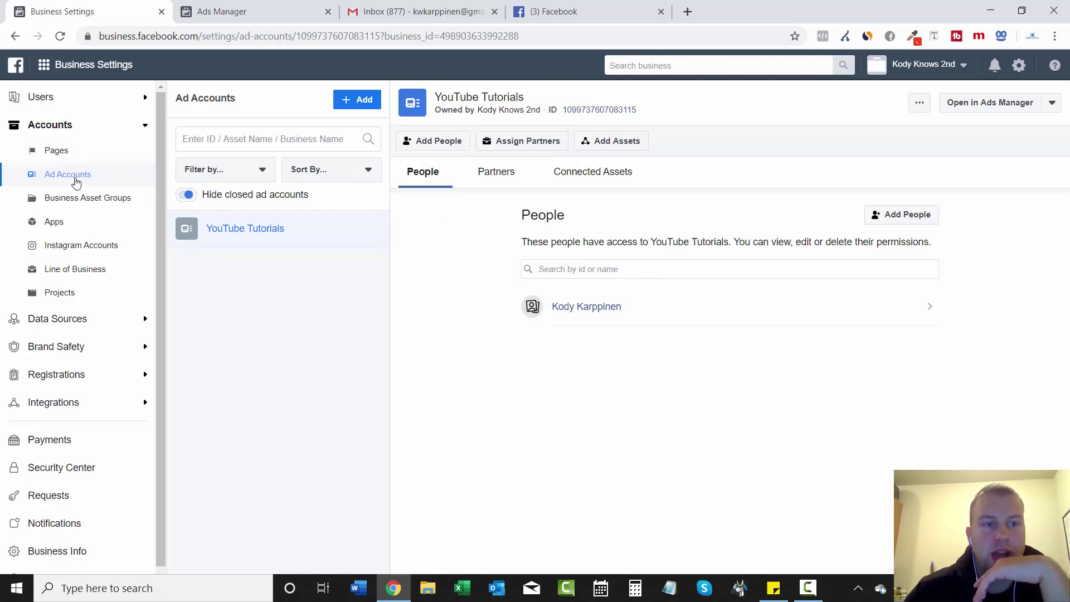
{"action": "left_click", "coordinate": [1052, 102]}
- Attach the Business Manager payment method to YouTube Tutorials, make it primary, and highlight the success message
{"action": "left_click", "coordinate": [1004, 152]}
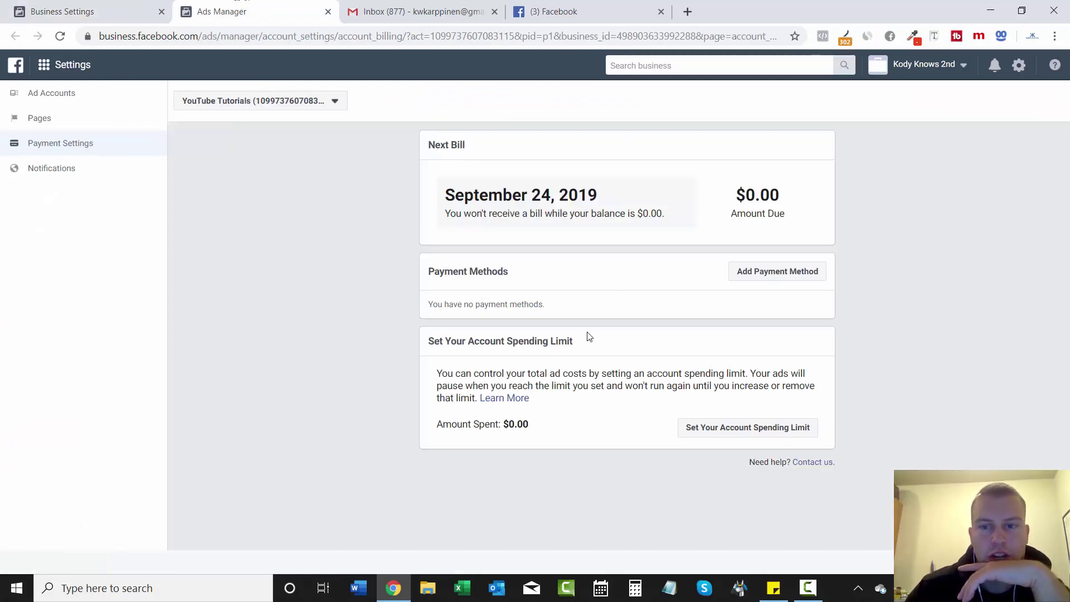
{"action": "left_click", "coordinate": [801, 271]}
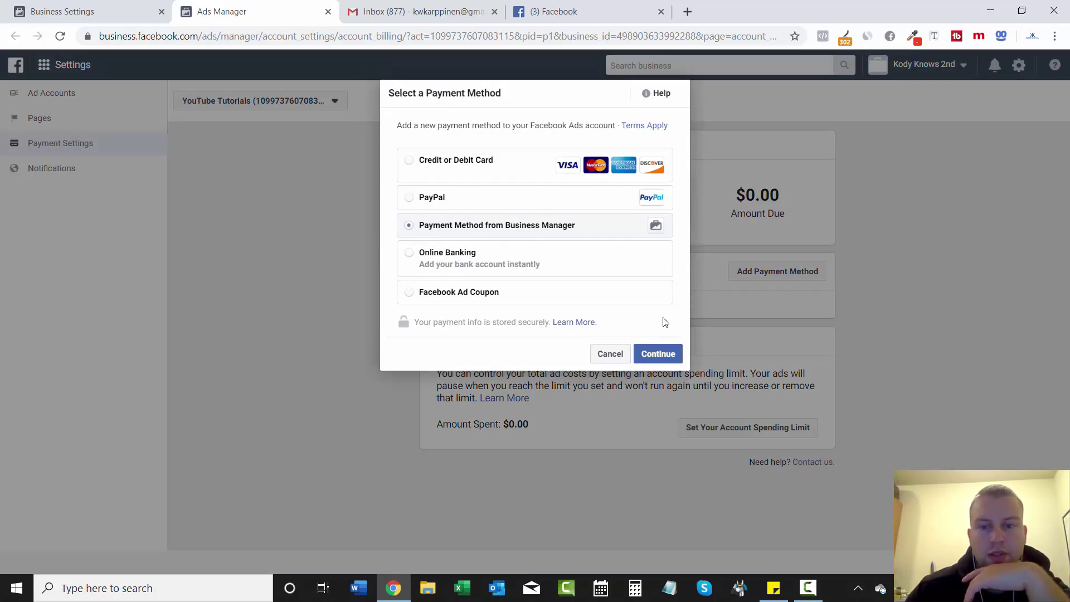
{"action": "left_click", "coordinate": [663, 350]}
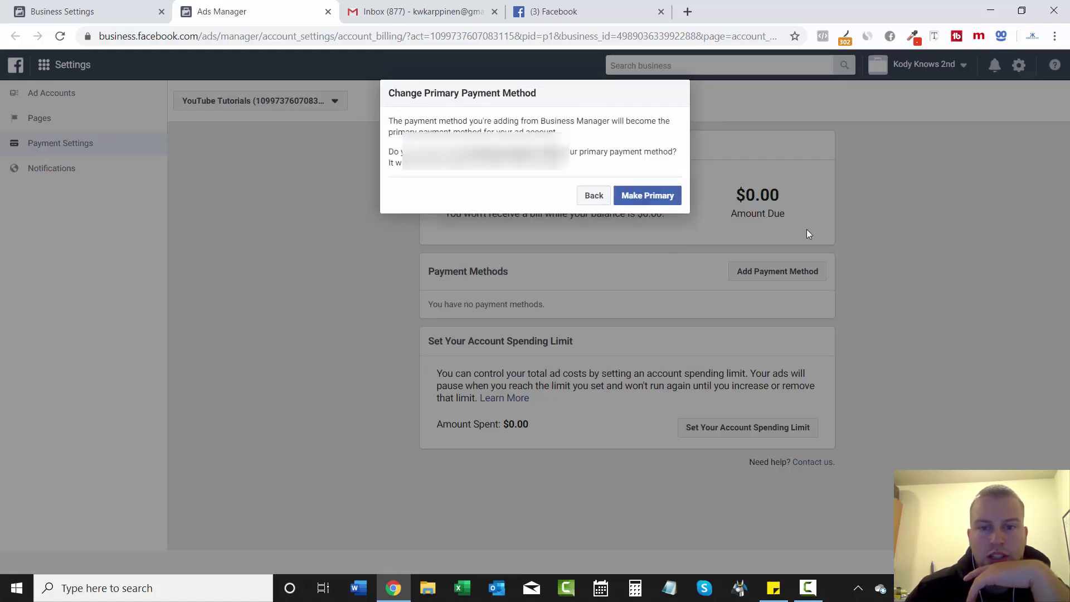
{"action": "left_click", "coordinate": [646, 196]}
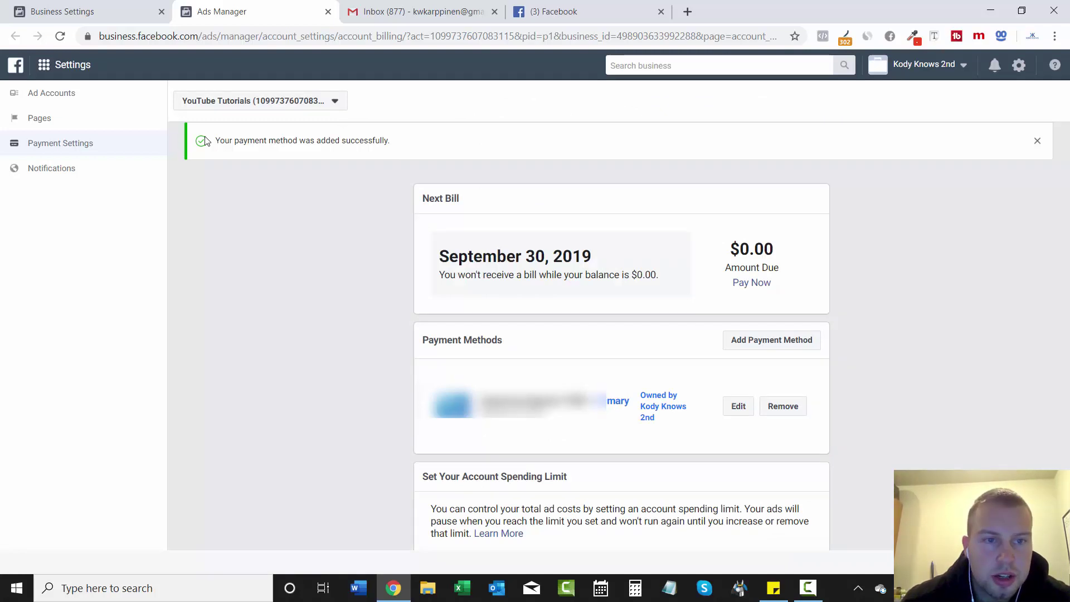
{"action": "left_click_drag", "start_coordinate": [213, 141], "coordinate": [406, 144]}
{"action": "left_click", "coordinate": [407, 144]}
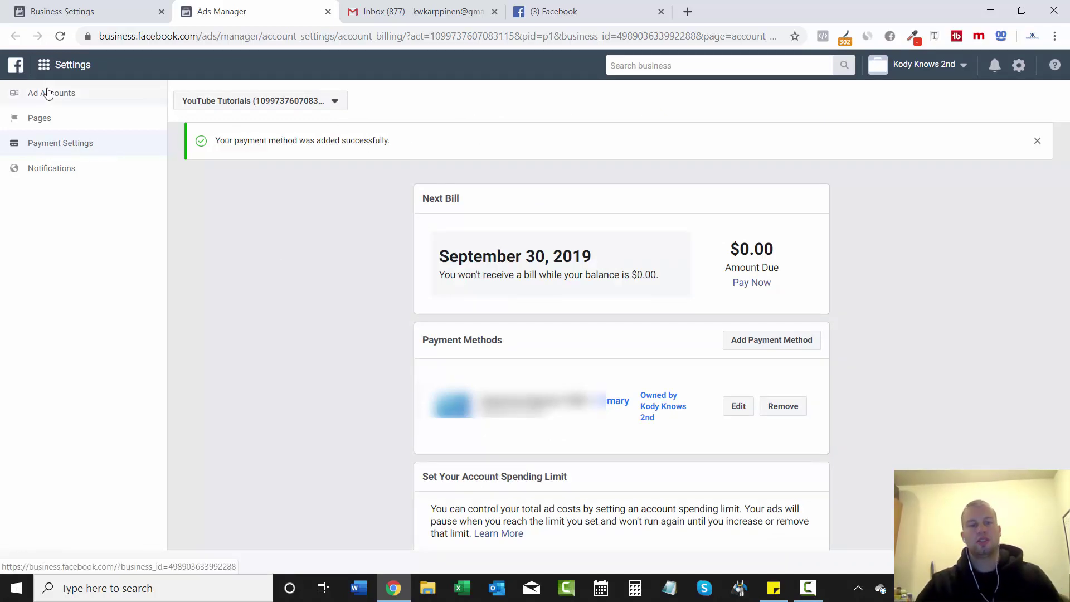
- Back on Business Manager Home, review the People card, then close Add People without inviting anyone
{"action": "left_click", "coordinate": [16, 70]}
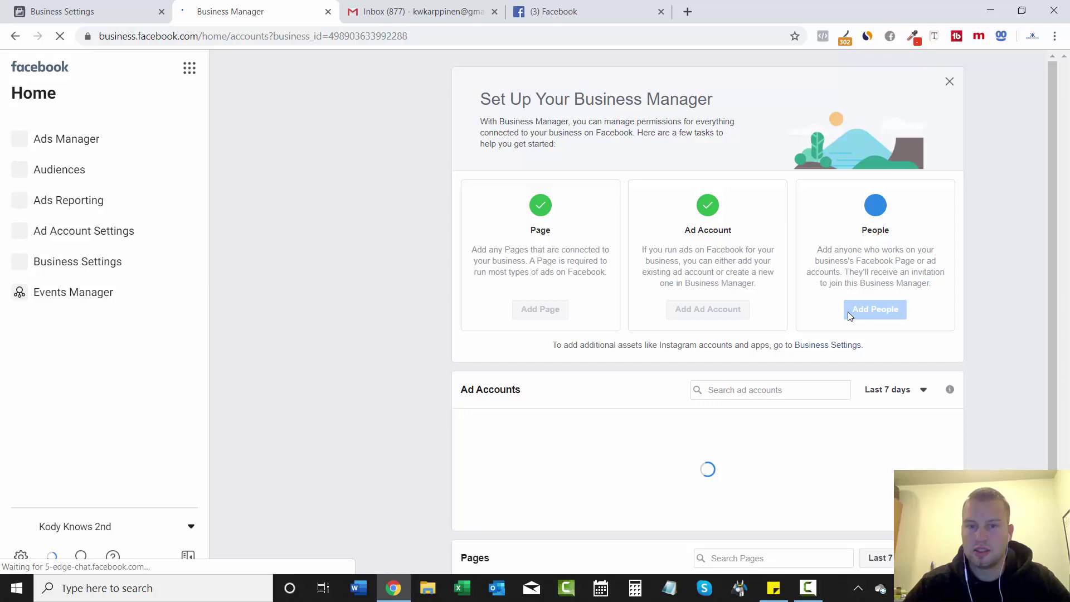
{"action": "scroll", "coordinate": [1031, 248], "scroll_direction": "down", "scroll_amount": 1}
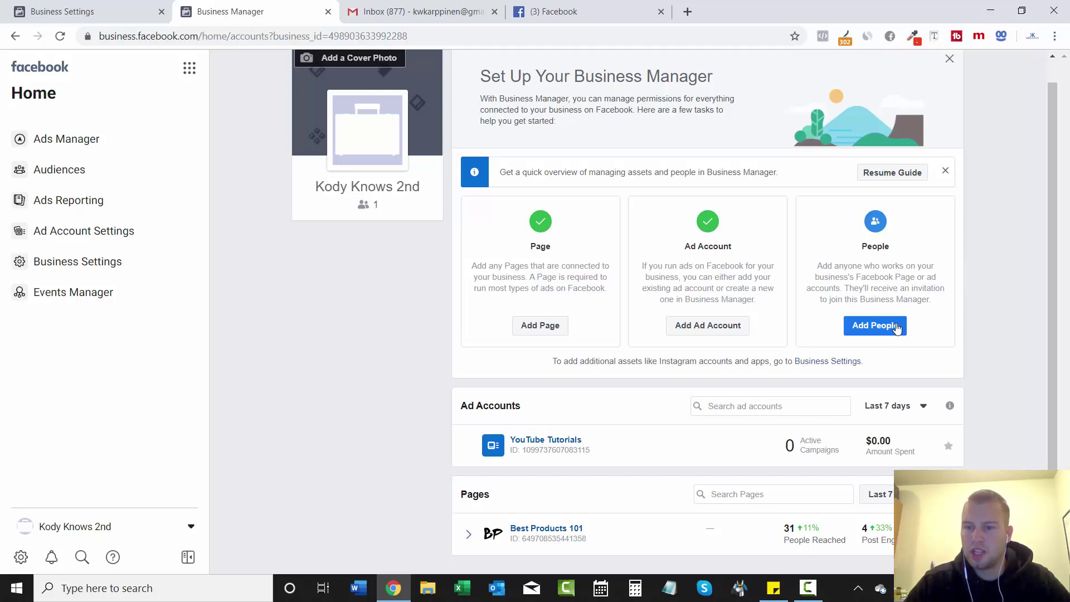
{"action": "left_click_drag", "start_coordinate": [819, 267], "coordinate": [937, 278]}
{"action": "left_click", "coordinate": [926, 288]}
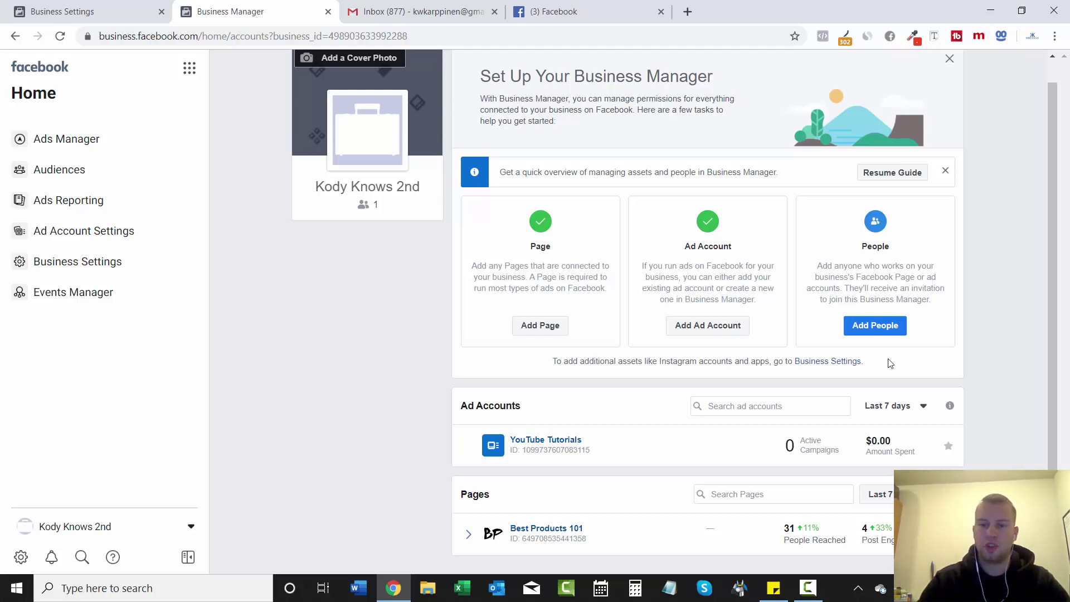
{"action": "left_click", "coordinate": [886, 327]}
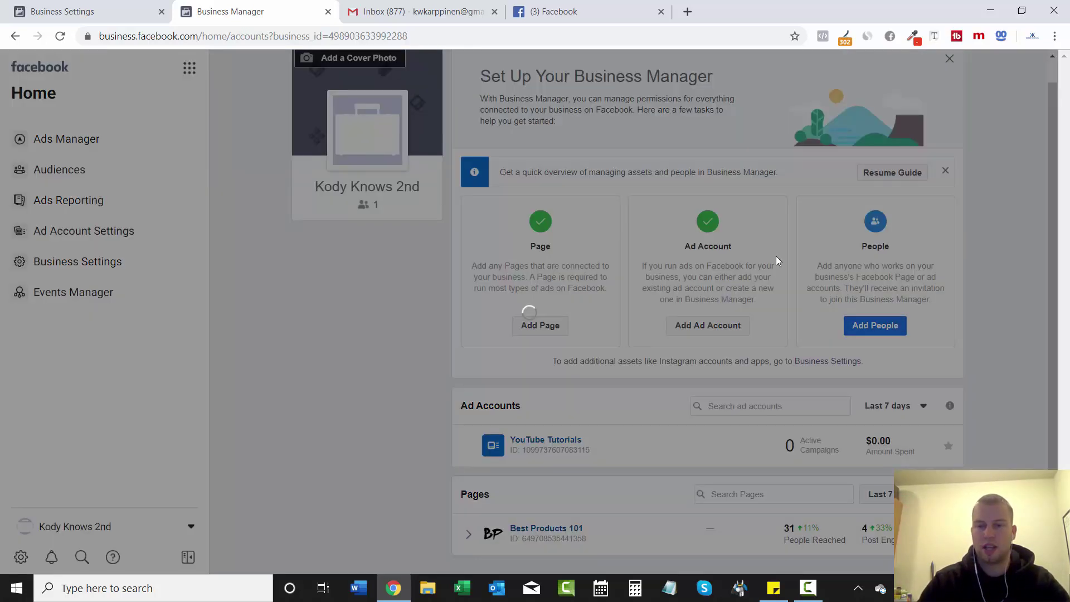
{"action": "left_click", "coordinate": [691, 134]}
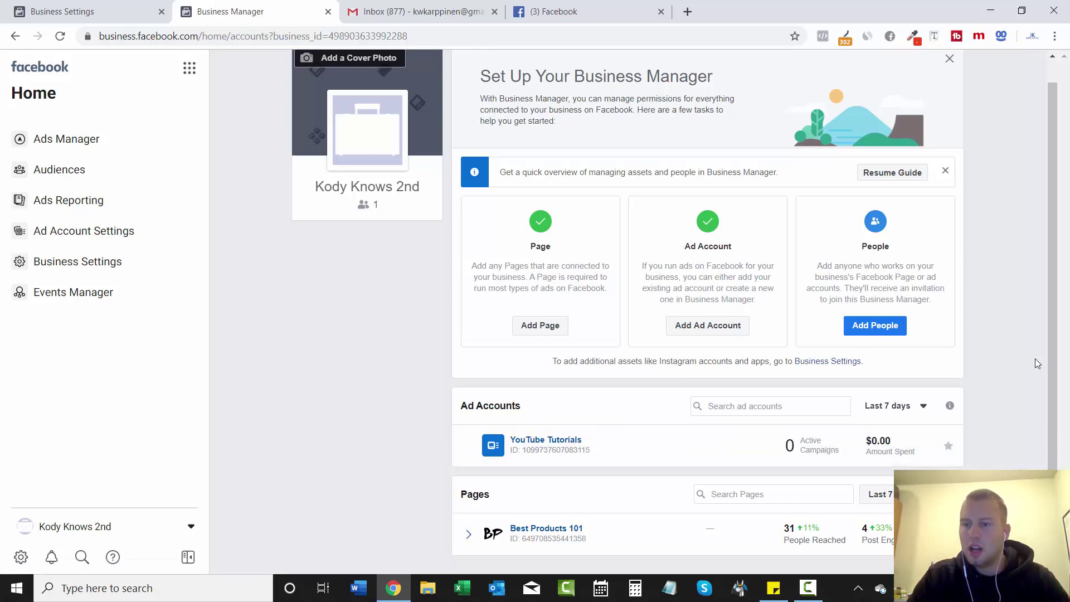
{"action": "scroll", "coordinate": [1047, 363], "scroll_direction": "up", "scroll_amount": 2}
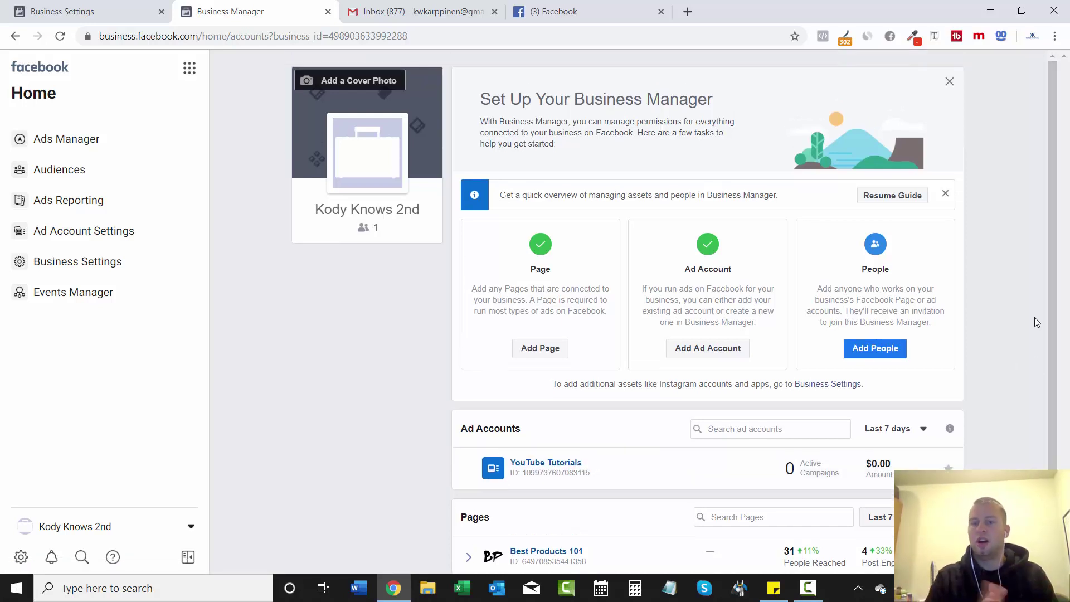